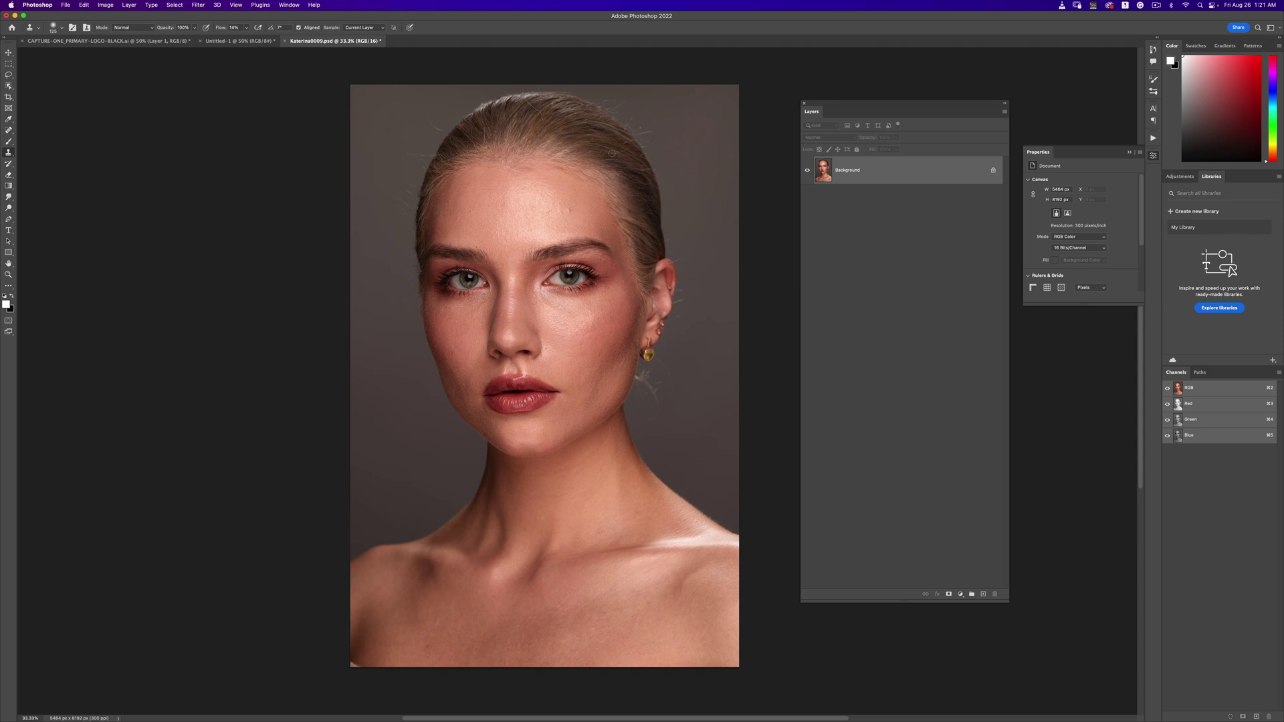
Clone sampled skin over the dark mole on the model's forehead
click(519, 177)
Duplicate the Background to Layer 1, pick the Spot Healing Brush, and zoom in on the forehead
key(super+j)
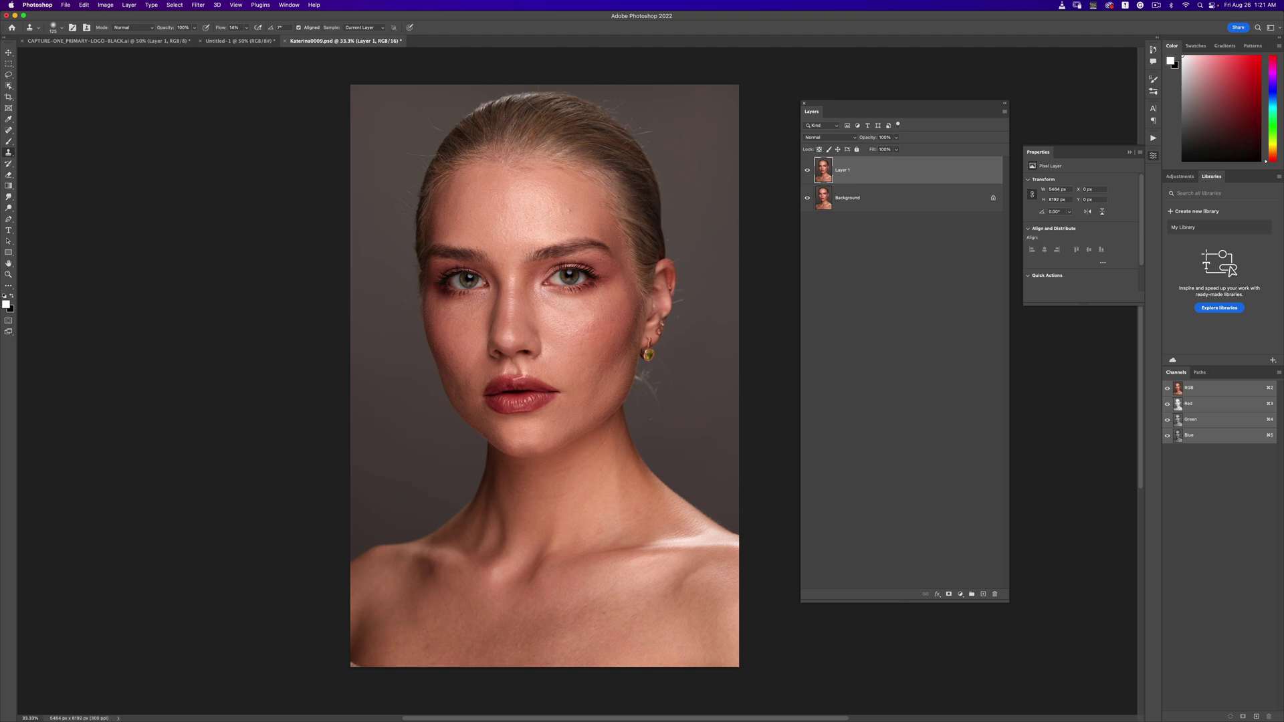
click(9, 131)
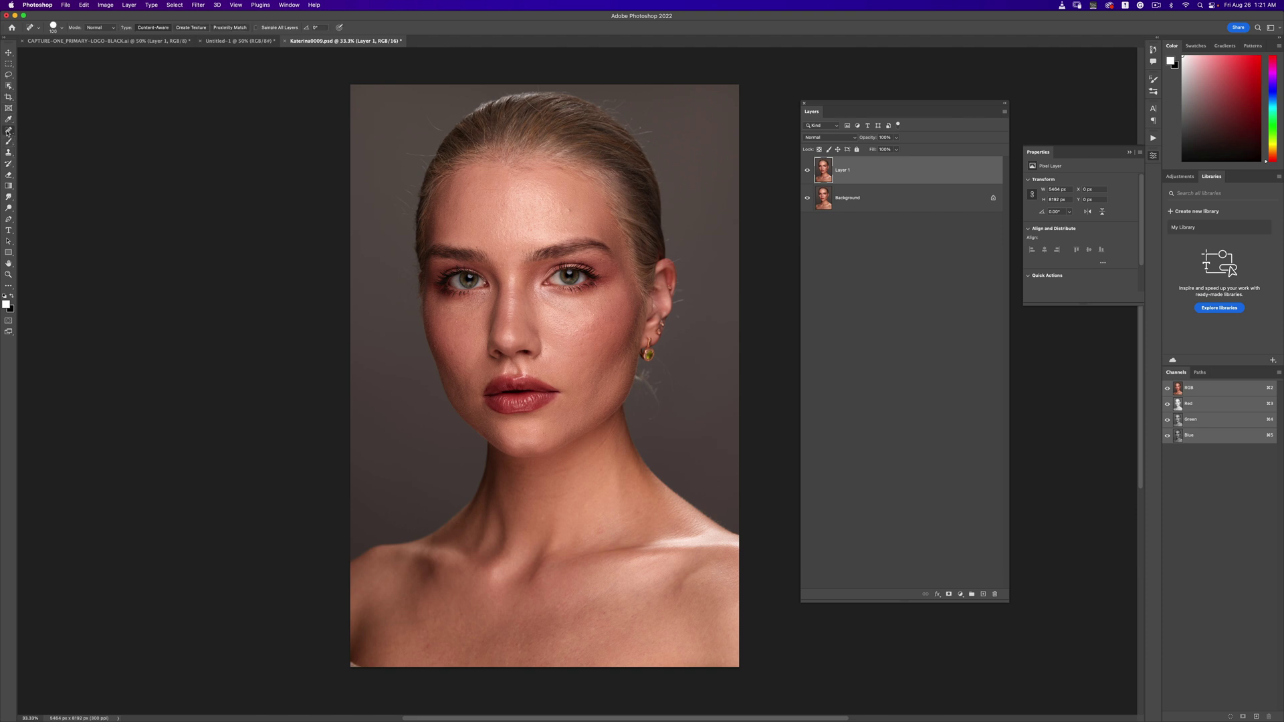
click(56, 129)
key(z)
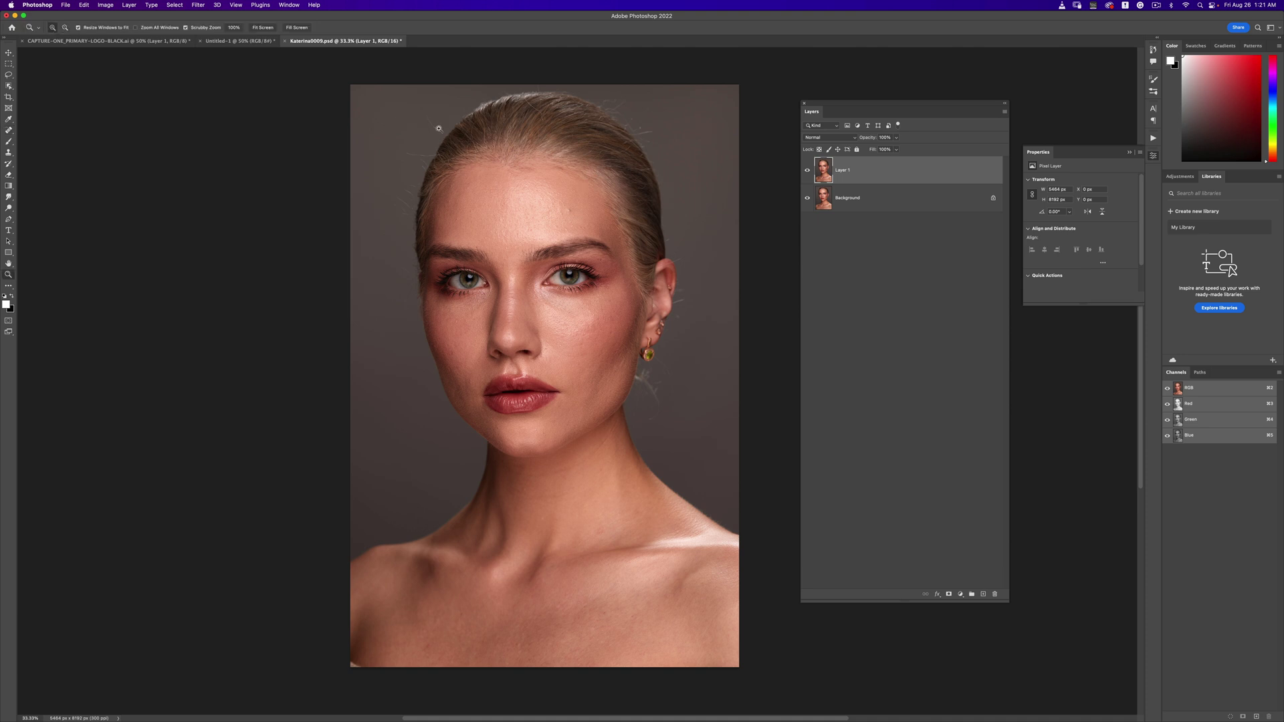
mouse_move(418, 137)
mouse_down()
mouse_move(452, 139)
mouse_move(459, 247)
mouse_move(401, 185)
mouse_move(431, 225)
mouse_up()
Resize the Spot Healing Brush and heal the stray hairs beside the head and hairline
key(j)
key(bracketleft)
key(bracketleft)
key(bracketleft)
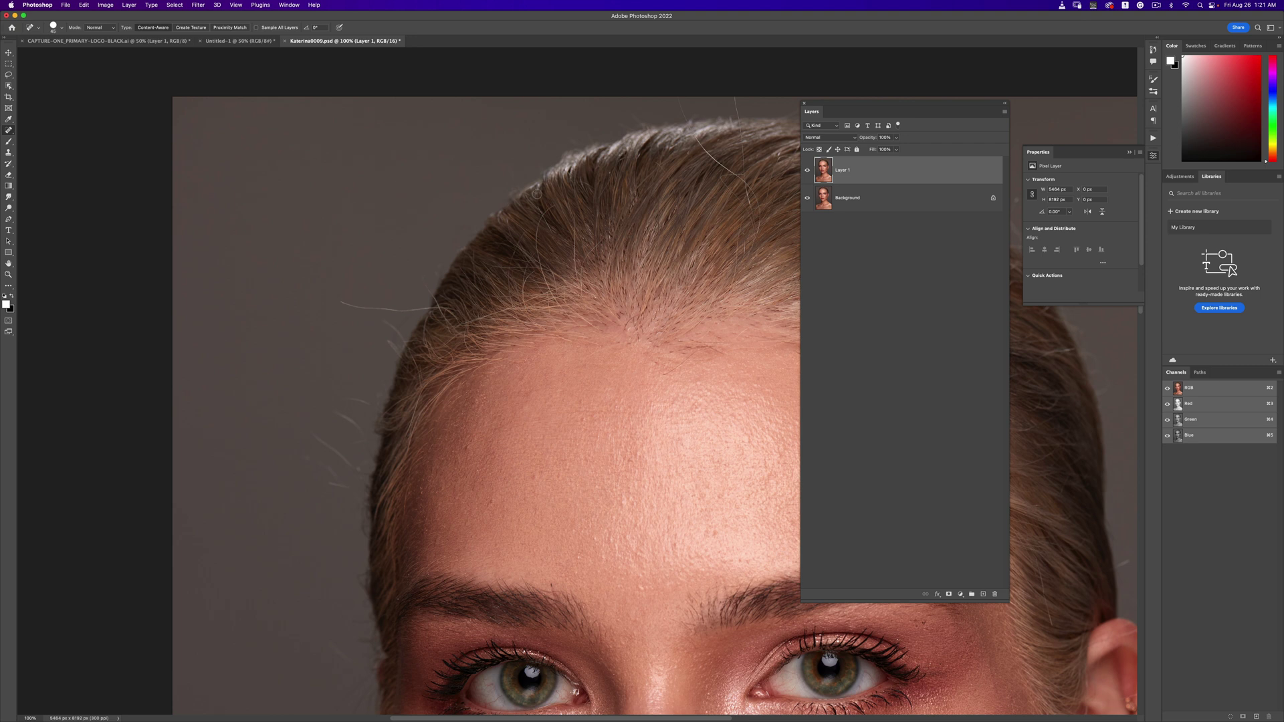
key(bracketright)
drag(434, 309, 333, 301)
mouse_move(422, 274)
mouse_down()
mouse_move(454, 327)
mouse_move(402, 339)
mouse_move(384, 323)
mouse_move(398, 355)
mouse_up()
mouse_move(367, 441)
mouse_down()
mouse_move(328, 408)
mouse_move(351, 399)
mouse_move(335, 394)
mouse_up()
drag(360, 470, 302, 423)
mouse_move(347, 488)
mouse_down()
mouse_move(306, 459)
mouse_move(341, 478)
mouse_move(306, 444)
mouse_up()
mouse_move(475, 386)
mouse_down()
mouse_move(504, 191)
mouse_move(531, 187)
mouse_up()
drag(393, 496, 354, 472)
With a smaller brush, heal the stray hairs above the scalp and off the head's right side
mouse_move(474, 268)
mouse_down()
mouse_move(459, 372)
mouse_move(355, 358)
mouse_up()
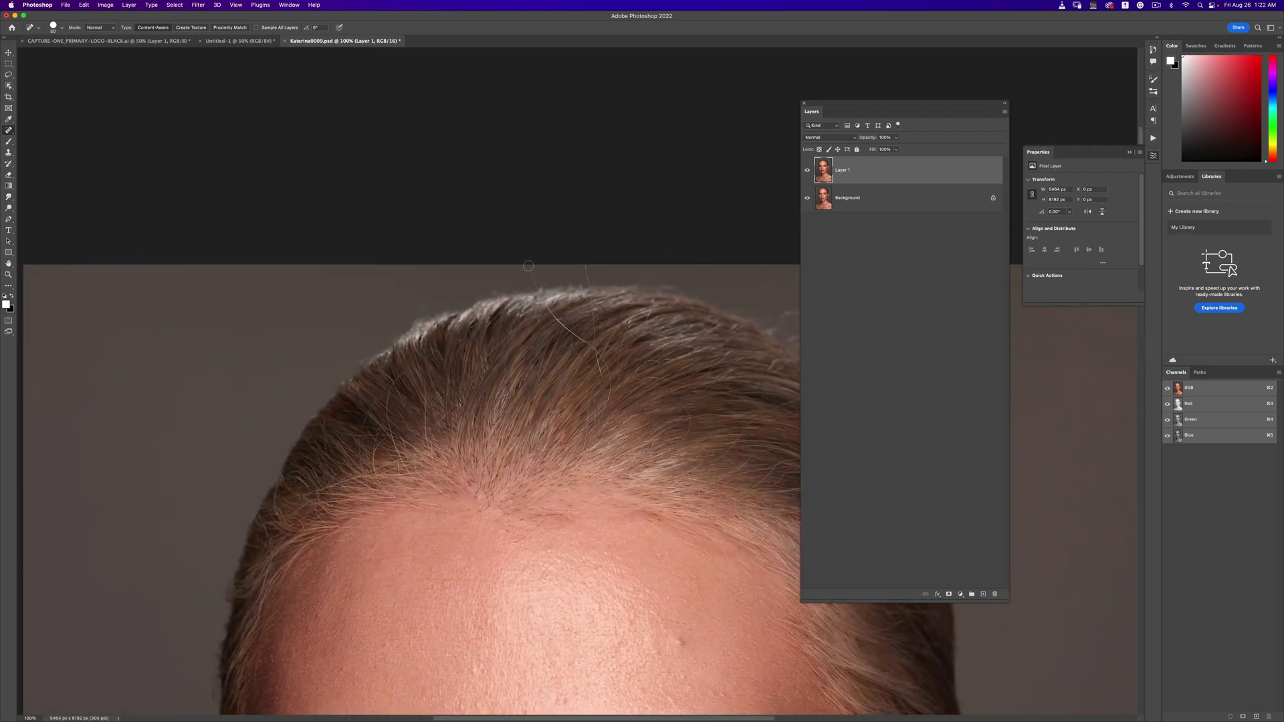
mouse_move(528, 265)
mouse_down()
mouse_move(542, 301)
mouse_move(610, 369)
mouse_move(598, 424)
mouse_up()
mouse_move(584, 265)
mouse_down()
mouse_move(593, 298)
mouse_move(585, 268)
mouse_move(603, 393)
mouse_up()
key(bracketleft)
mouse_move(406, 373)
mouse_down()
mouse_move(388, 415)
mouse_move(405, 471)
mouse_up()
mouse_move(572, 344)
mouse_down()
mouse_move(605, 407)
mouse_move(584, 436)
mouse_move(592, 383)
mouse_up()
drag(671, 363, 348, 257)
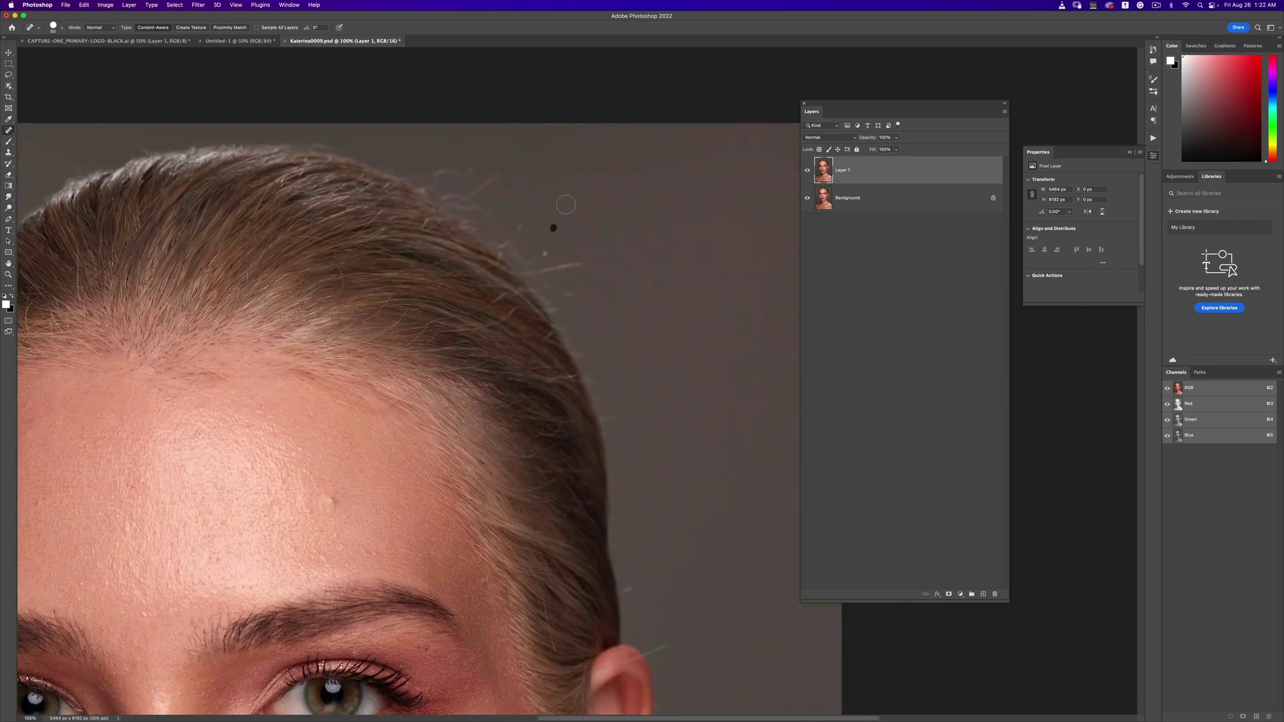
drag(561, 228, 586, 151)
scroll(629, 347, down, 15)
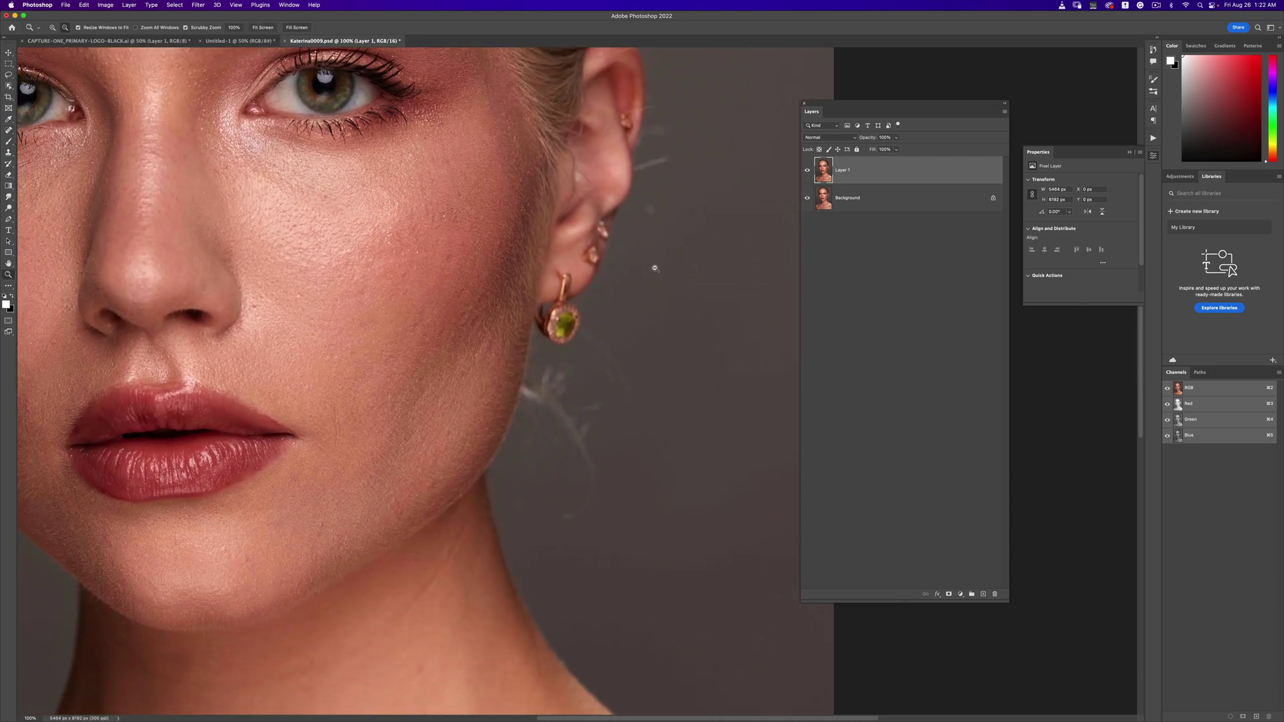
Zoom out, enlarge the healing brush, and heal the stray hairs below the earring
alt+click(654, 254)
key(bracketright)
key(bracketright)
key(bracketright)
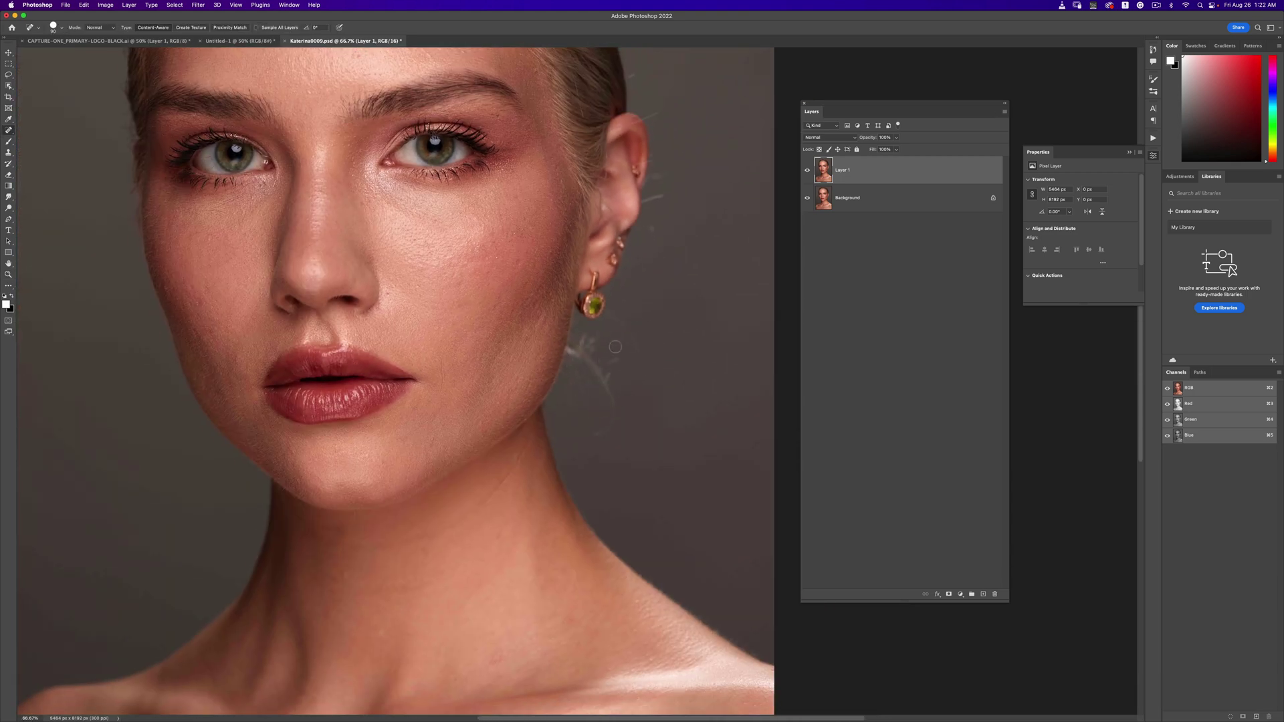
key(bracketright)
key(bracketright)
mouse_move(589, 364)
mouse_down()
mouse_move(606, 397)
mouse_move(597, 352)
mouse_move(620, 347)
mouse_move(603, 436)
mouse_up()
Zoom in closely on the jaw and earring to check, then zoom back out to the whole portrait
key(z)
mouse_move(688, 406)
mouse_down()
mouse_move(636, 410)
mouse_move(602, 313)
mouse_up()
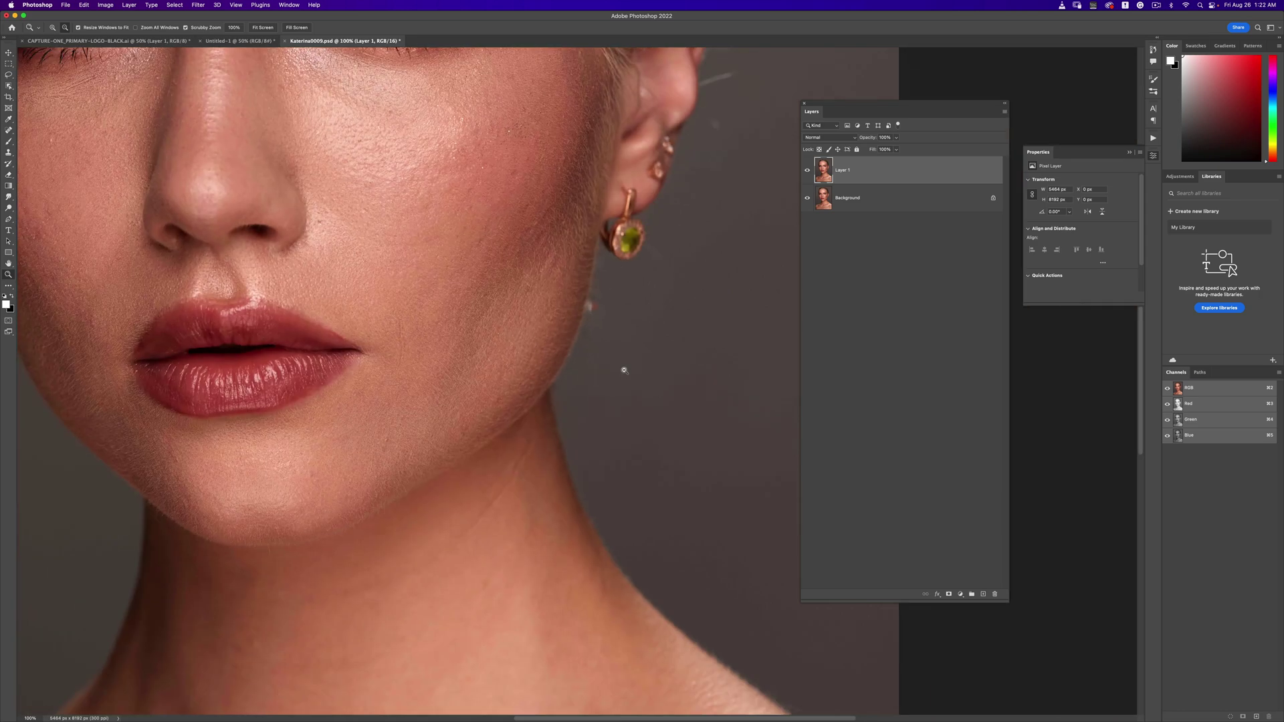
alt+click(622, 367)
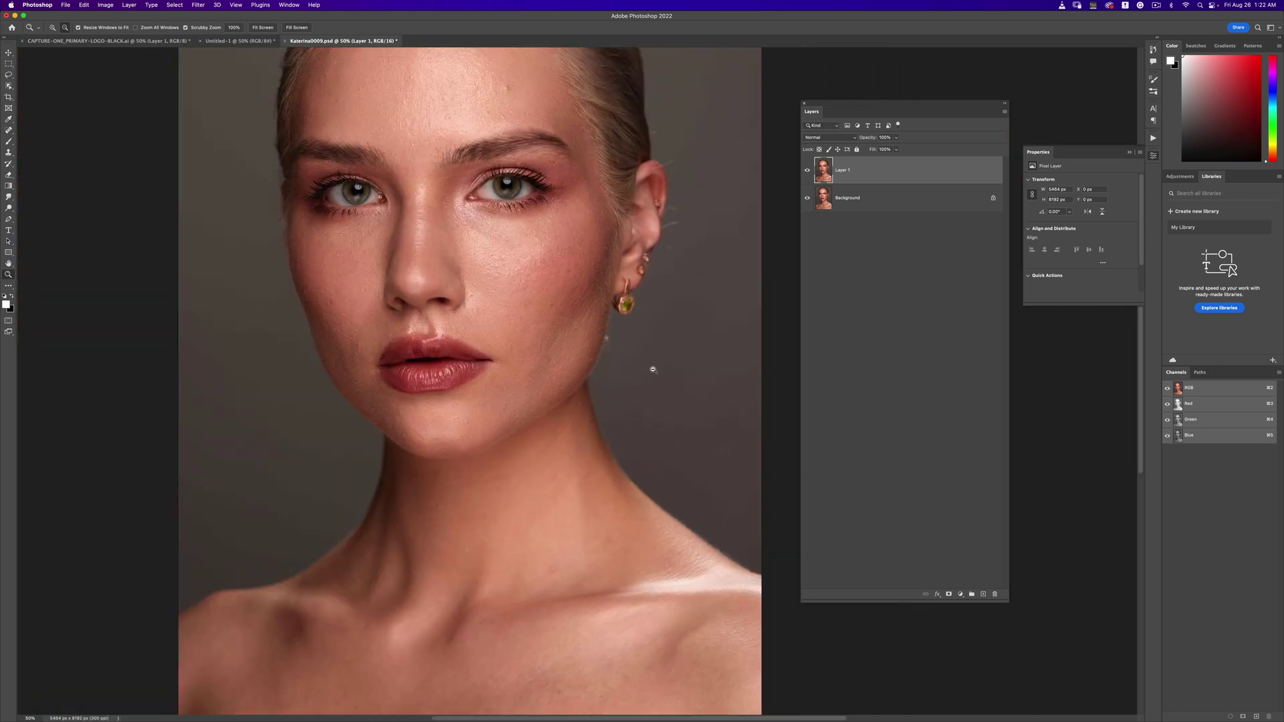
key(super+minus)
key(super+minus)
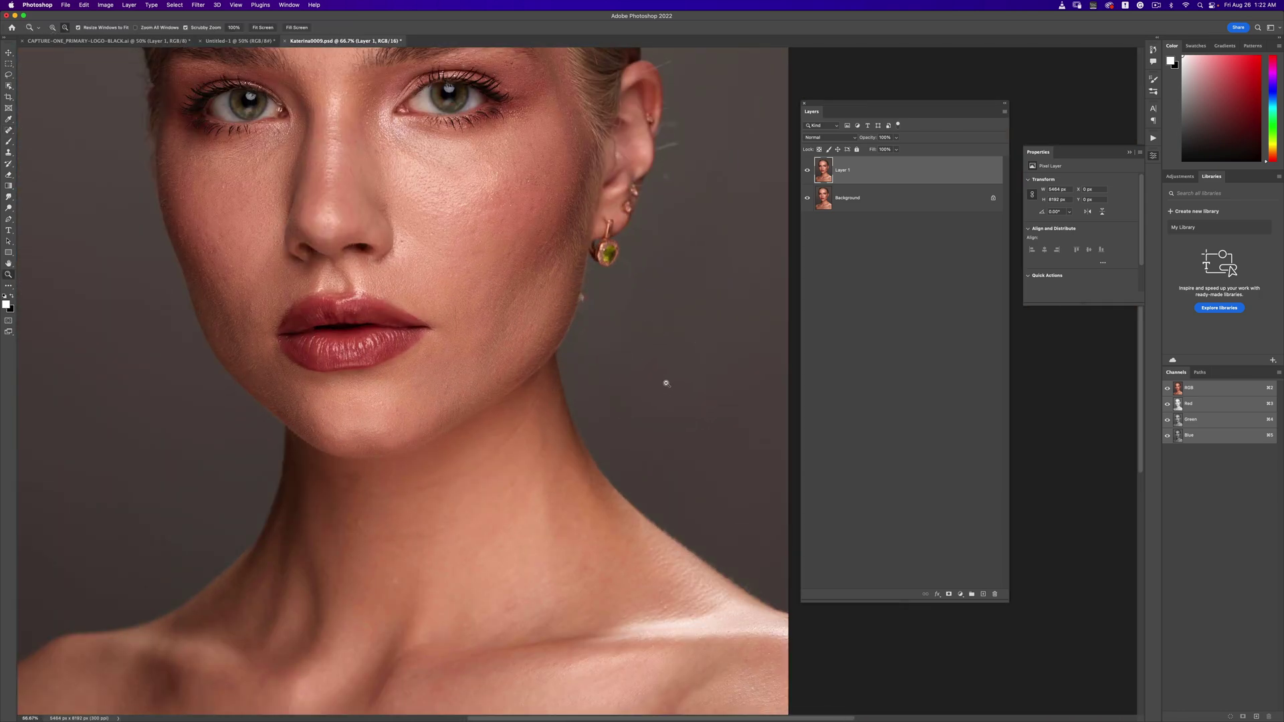
key(super+minus)
key(super+minus)
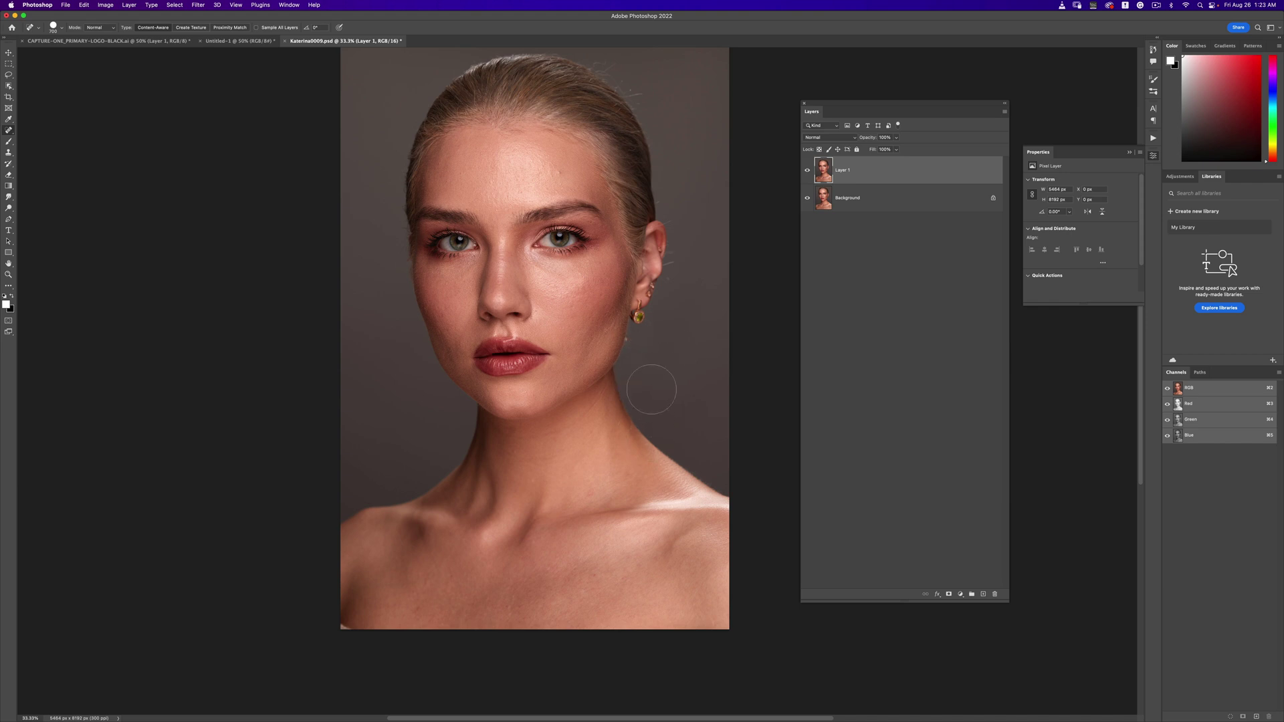
scroll(666, 371, up, 2)
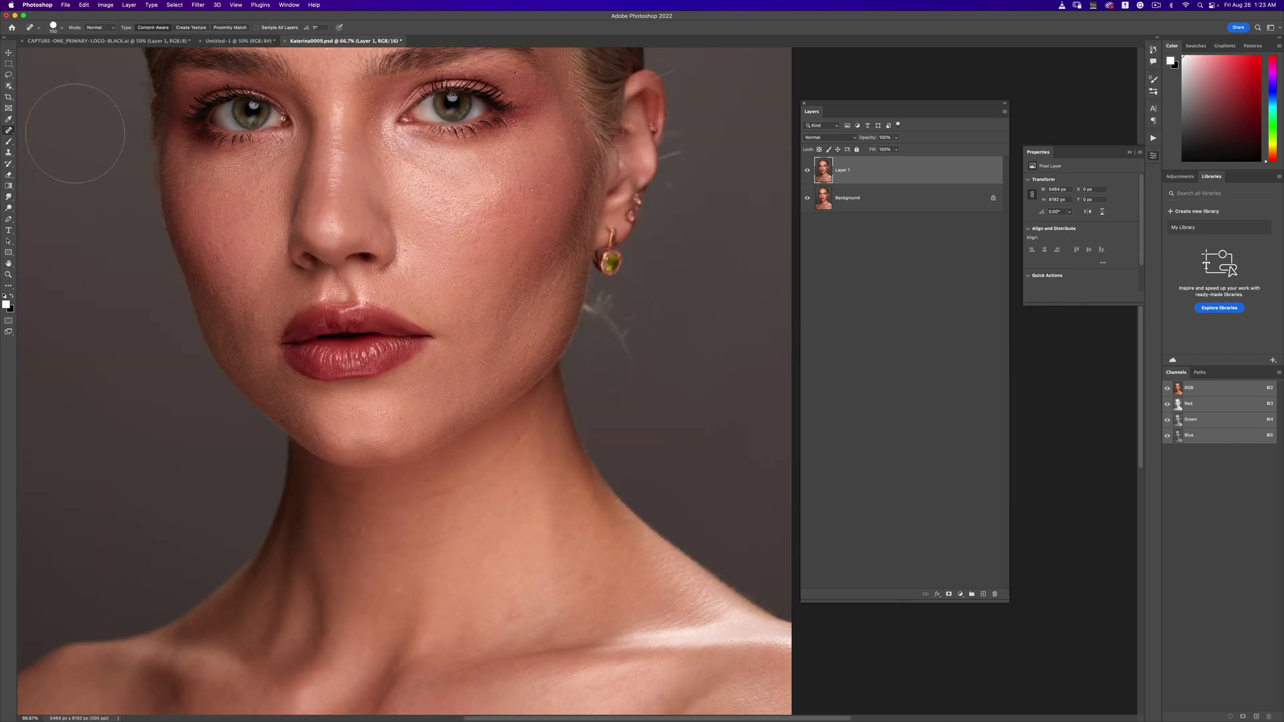
Switch to a smaller Clone Stamp brush and clone over the stray hairs by the earring
click(9, 153)
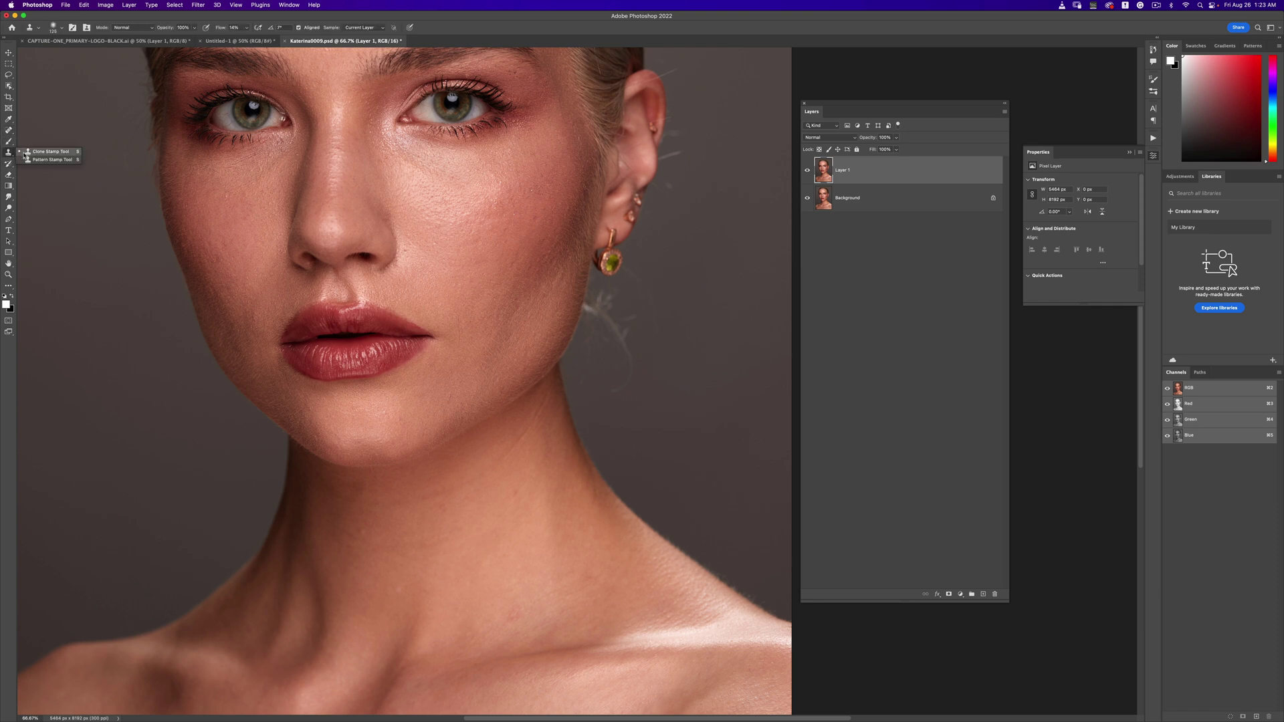
click(41, 152)
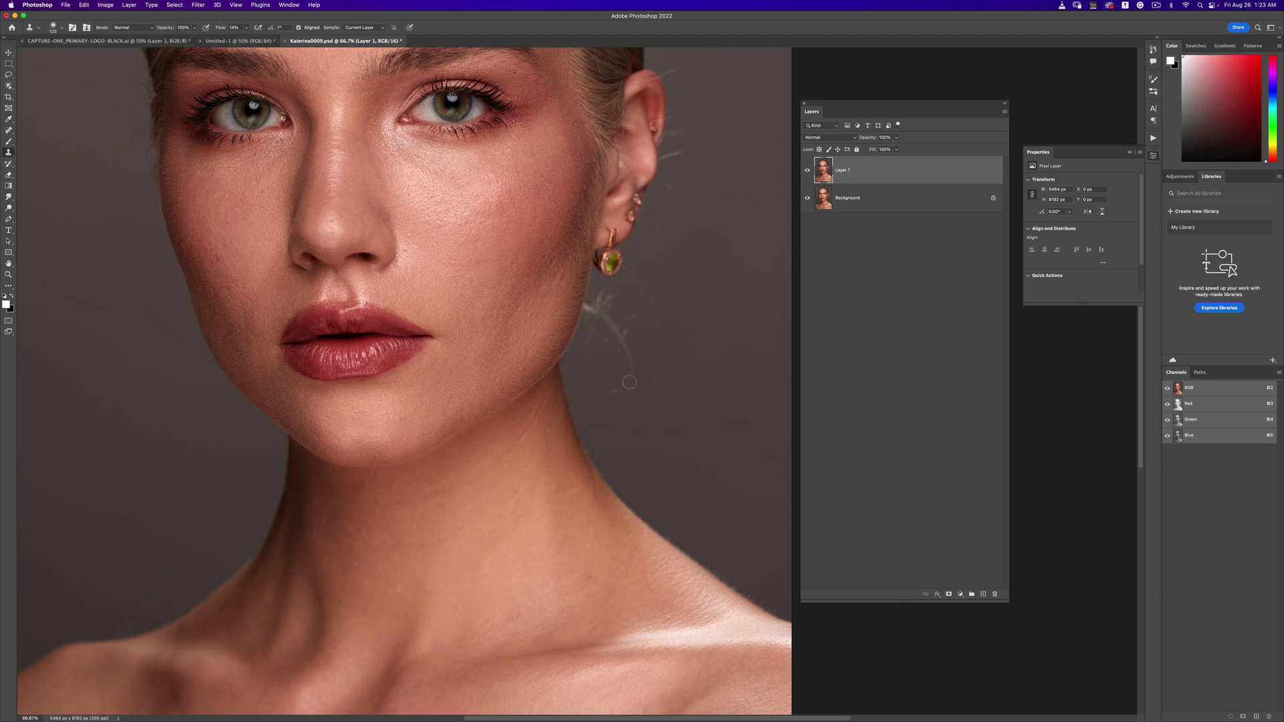
key(bracketleft)
mouse_move(645, 352)
mouse_down()
mouse_move(646, 391)
mouse_move(616, 312)
mouse_move(616, 352)
mouse_move(660, 311)
mouse_up()
Sample clean background with a finer brush and clone it over the hairs along the jaw edge
key(bracketleft)
key(bracketleft)
key(bracketleft)
key(bracketleft)
key(bracketleft)
key(bracketleft)
key(bracketleft)
alt+click(608, 324)
drag(591, 311, 616, 303)
drag(577, 401, 622, 404)
drag(595, 281, 587, 357)
With a smaller Spot Healing Brush, heal the stray hairs at the temple and beside the ear
scroll(682, 246, up, 5)
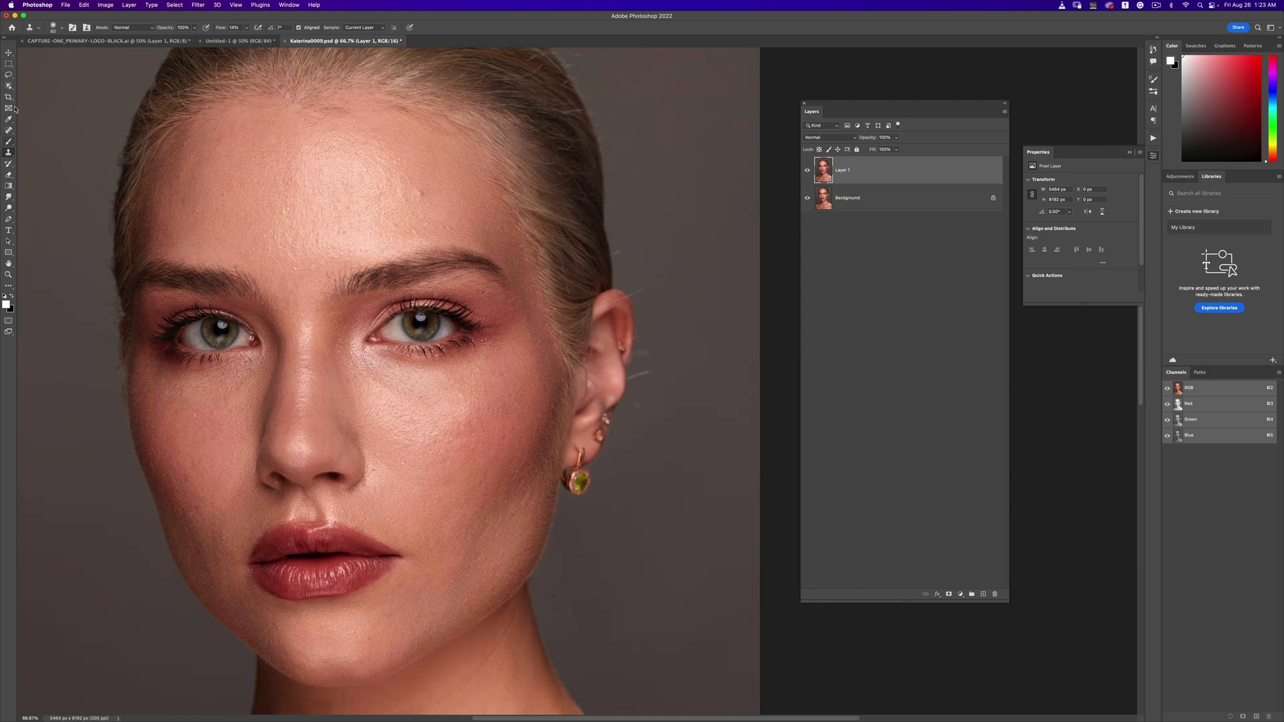
click(9, 131)
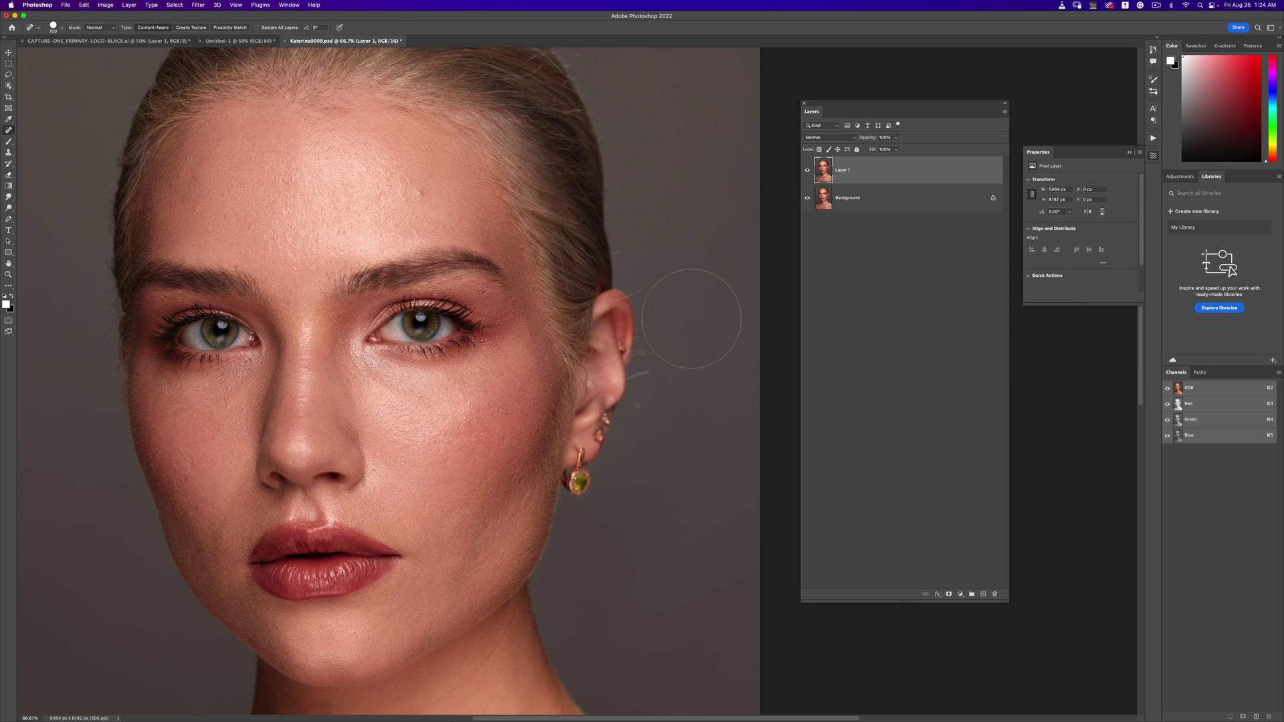
key(bracketleft)
key(bracketleft)
key(bracketleft)
key(bracketleft)
key(bracketleft)
key(bracketleft)
key(bracketleft)
key(bracketleft)
key(bracketleft)
key(bracketleft)
key(bracketleft)
drag(558, 250, 568, 295)
mouse_move(628, 381)
mouse_down()
mouse_move(654, 367)
mouse_move(621, 407)
mouse_move(638, 409)
mouse_up()
mouse_move(614, 299)
mouse_down()
mouse_move(658, 285)
mouse_move(619, 252)
mouse_move(645, 237)
mouse_up()
Heal the flyaways along the ear edge, at the top right of the head, and beside the ear
key(bracketright)
key(bracketright)
key(bracketleft)
key(bracketleft)
key(bracketleft)
key(bracketleft)
key(bracketleft)
key(bracketleft)
key(bracketleft)
key(bracketleft)
key(bracketleft)
key(bracketleft)
drag(640, 337, 640, 338)
scroll(641, 337, up, 5)
scroll(641, 338, left, 3)
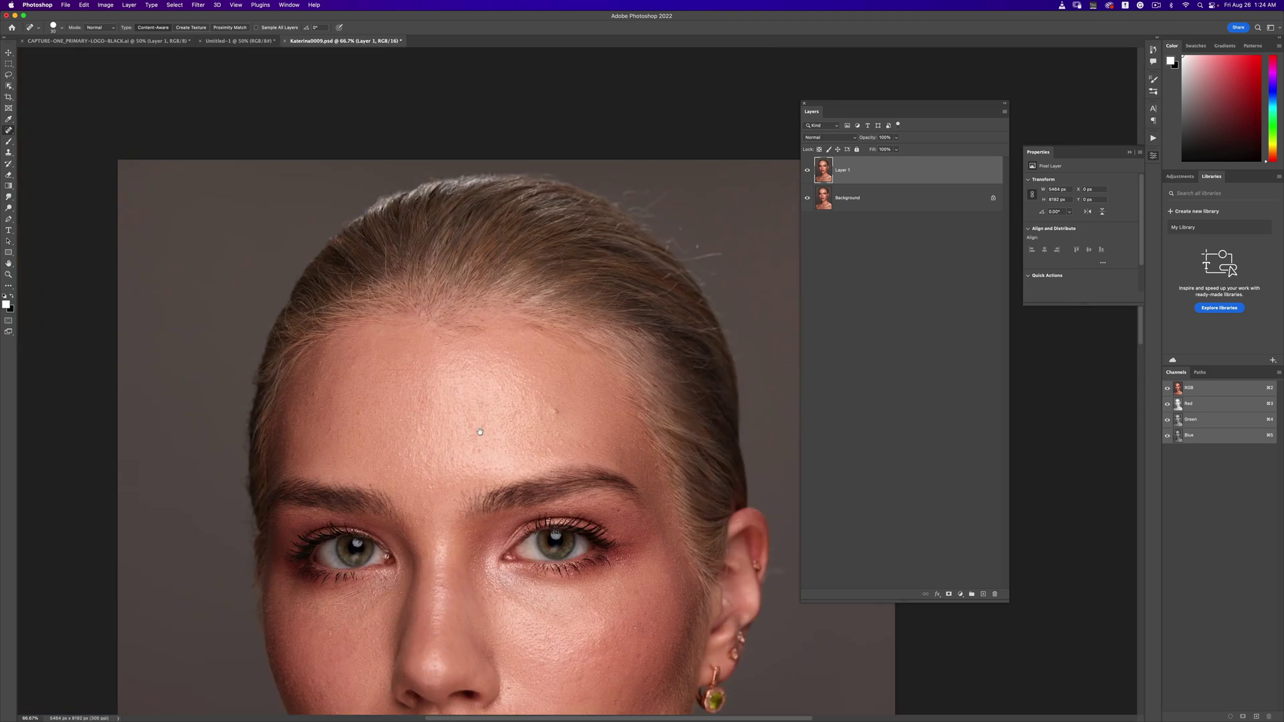
mouse_move(672, 208)
mouse_down()
mouse_move(641, 192)
mouse_move(650, 216)
mouse_move(573, 153)
mouse_move(599, 162)
mouse_move(610, 142)
mouse_move(563, 142)
mouse_up()
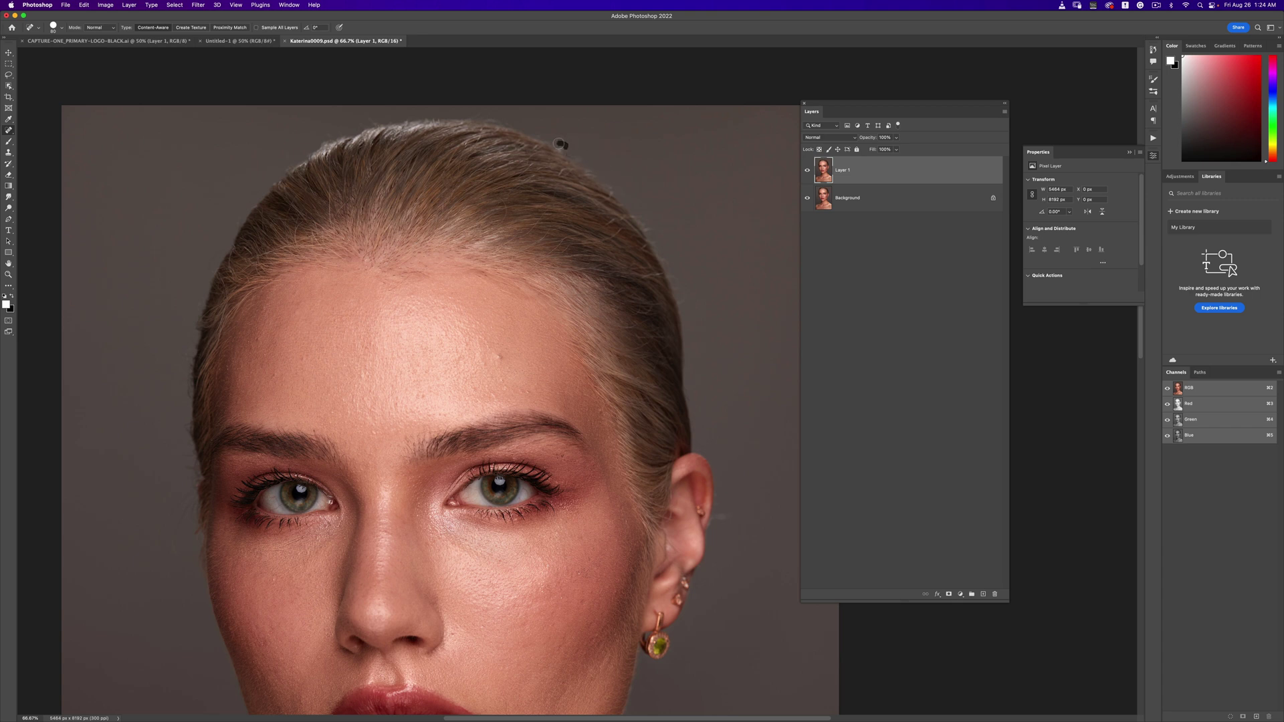
drag(728, 519, 712, 510)
Dab away the small stray hairs along the hairline, then zoom out to the whole portrait
drag(505, 204, 494, 230)
drag(551, 194, 518, 238)
mouse_move(460, 146)
mouse_down()
mouse_move(462, 171)
mouse_move(495, 183)
mouse_up()
drag(396, 148, 382, 168)
drag(304, 216, 286, 242)
key(super+minus)
key(super+minus)
key(super+minus)
key(super+equal)
key(super+equal)
key(super+equal)
key(super+minus)
key(super+minus)
key(super+minus)
key(super+equal)
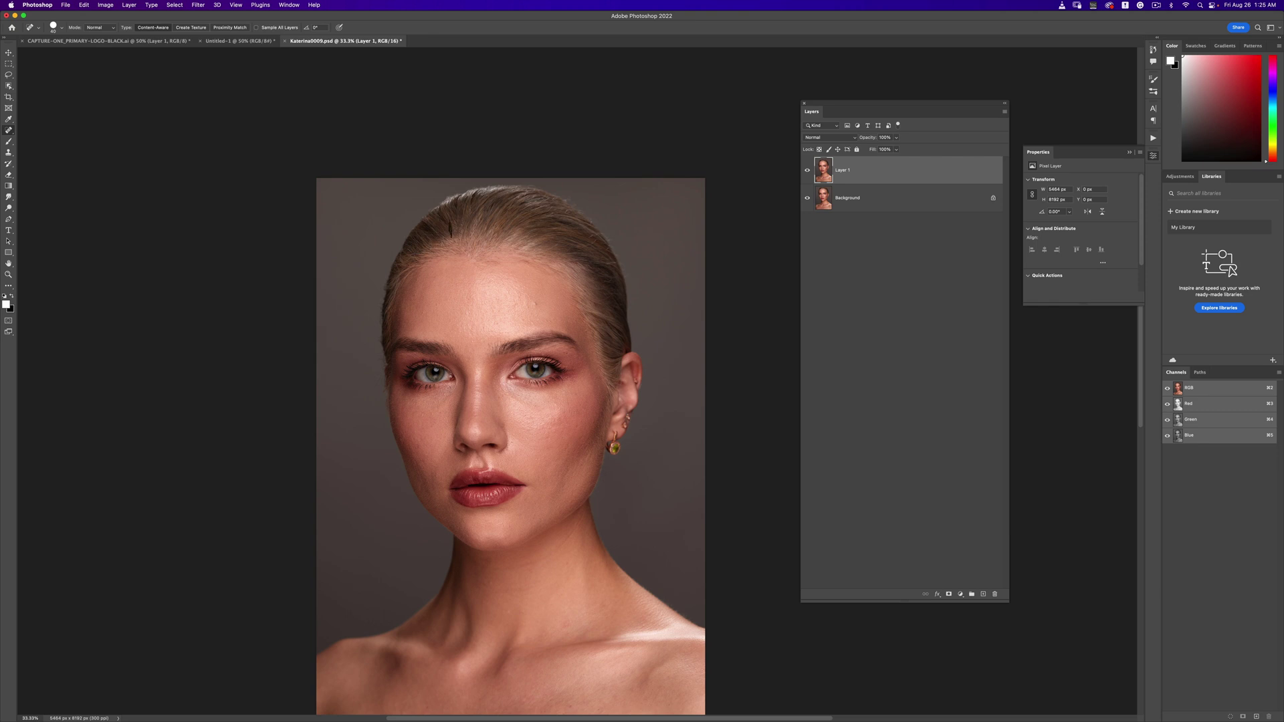
Heal the last dark strand at the hairline, then zoom out to view the whole portrait
drag(450, 222, 454, 238)
key(s)
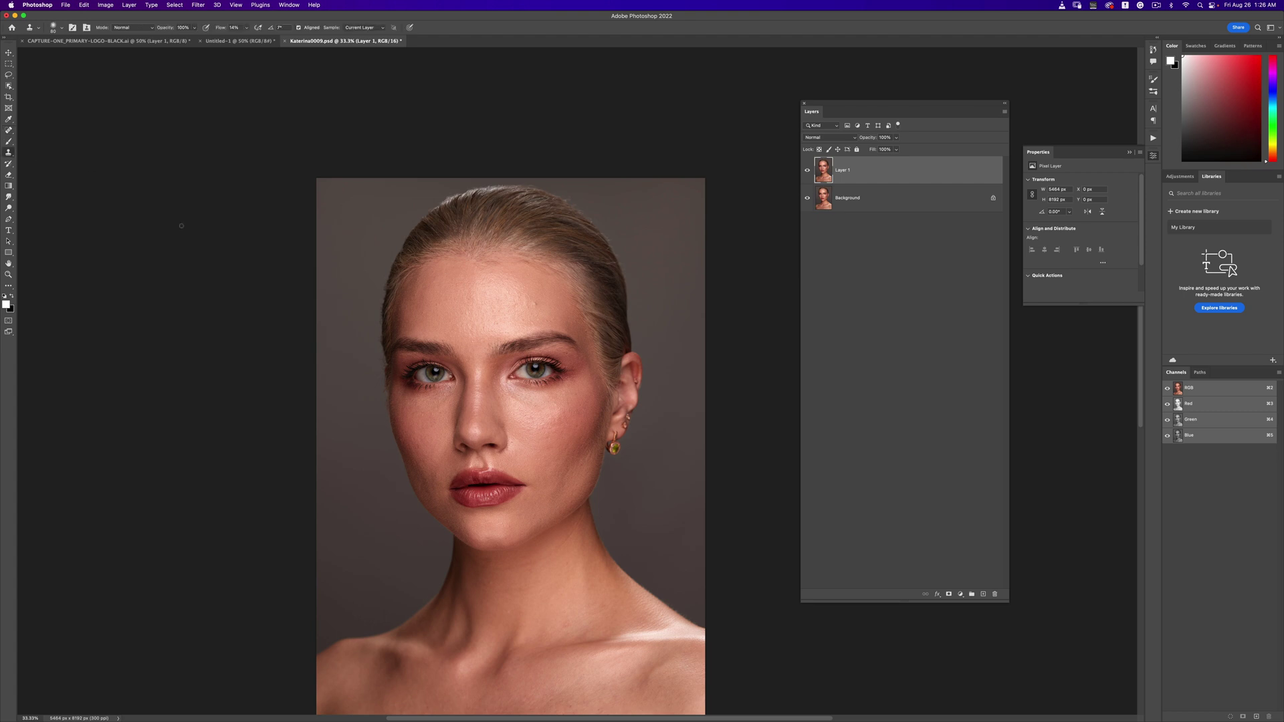
scroll(376, 392, up, 2)
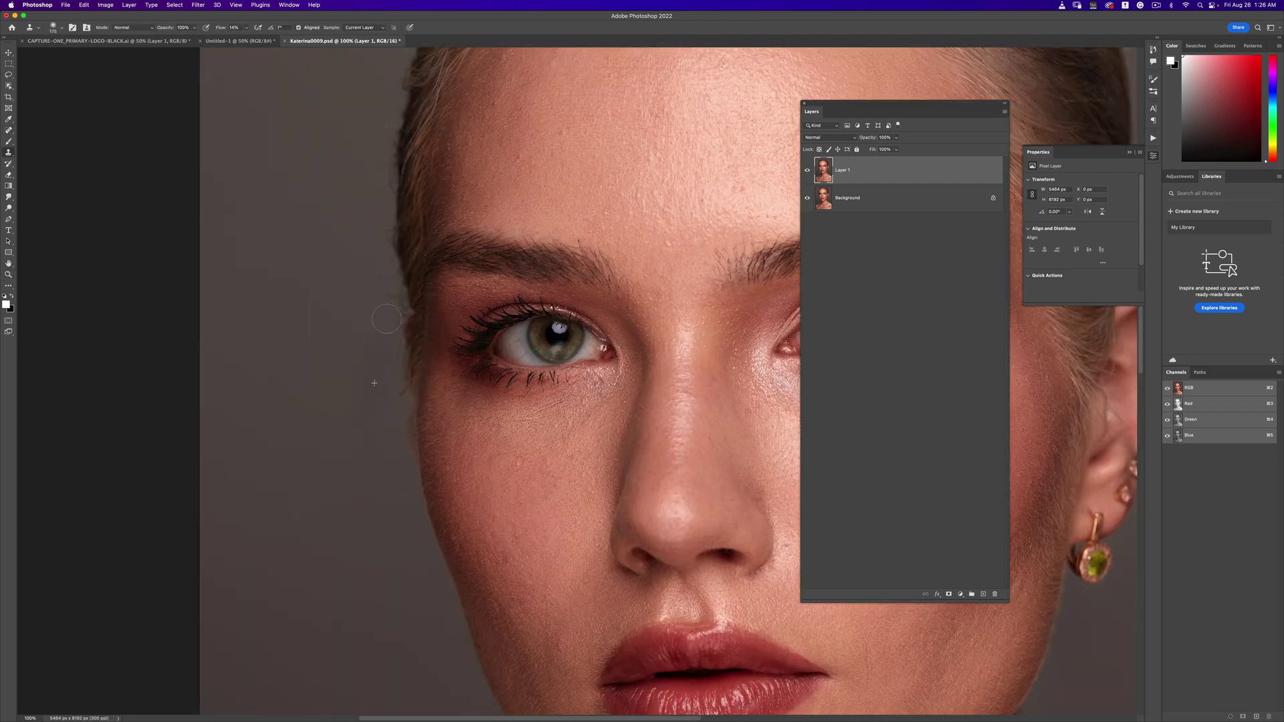
key(bracketleft)
key(bracketleft)
key(bracketleft)
key(bracketleft)
scroll(516, 307, down, 6)
scroll(622, 315, up, 6)
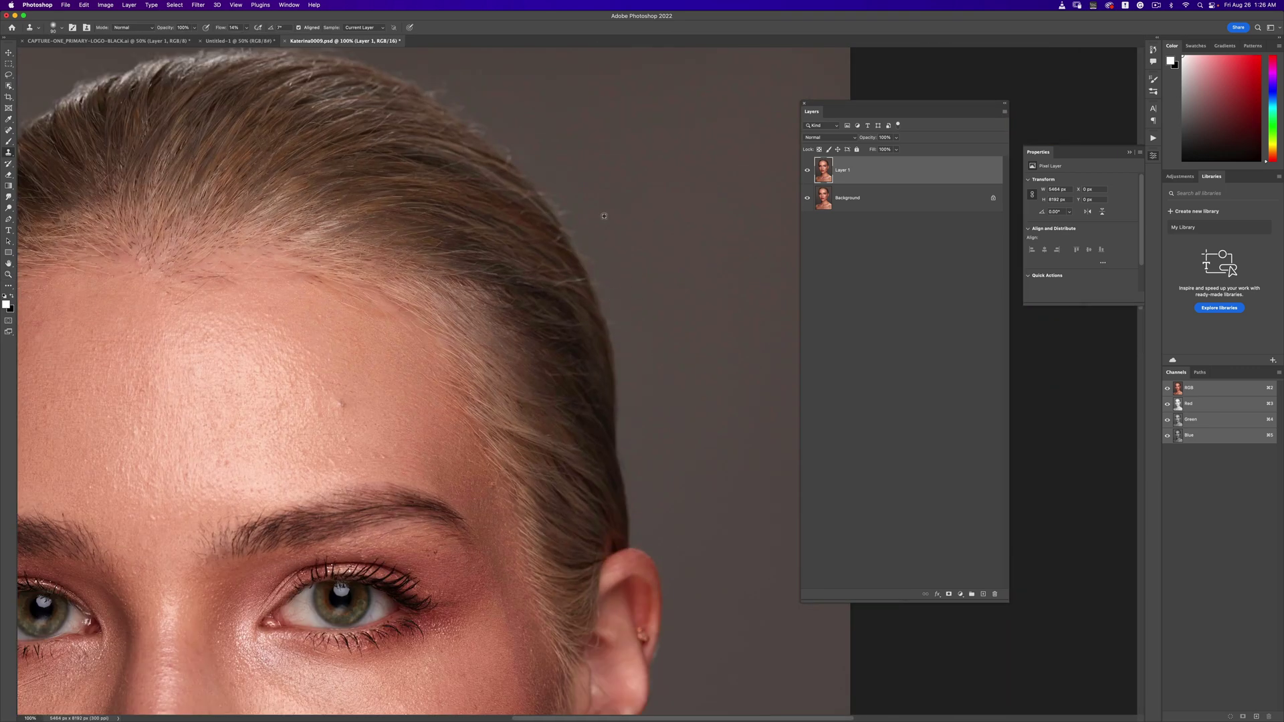
scroll(568, 222, up, 3)
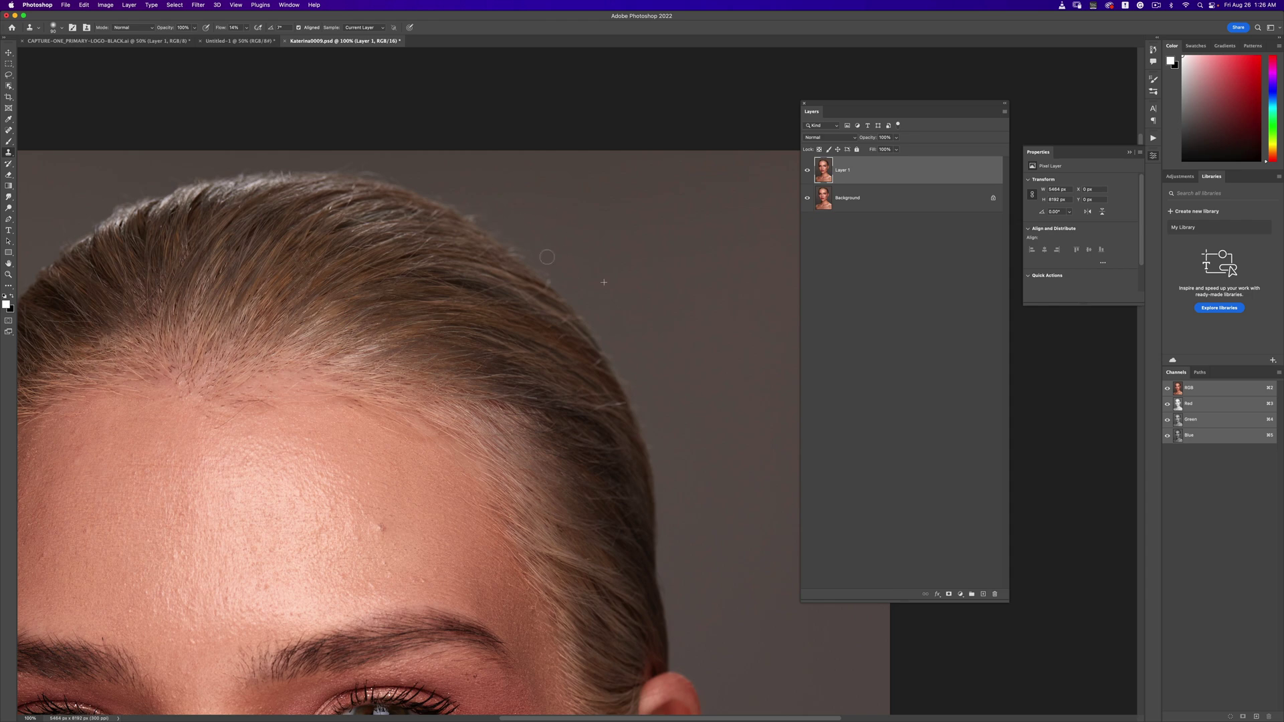
scroll(542, 490, down, 3)
scroll(542, 489, up, 1)
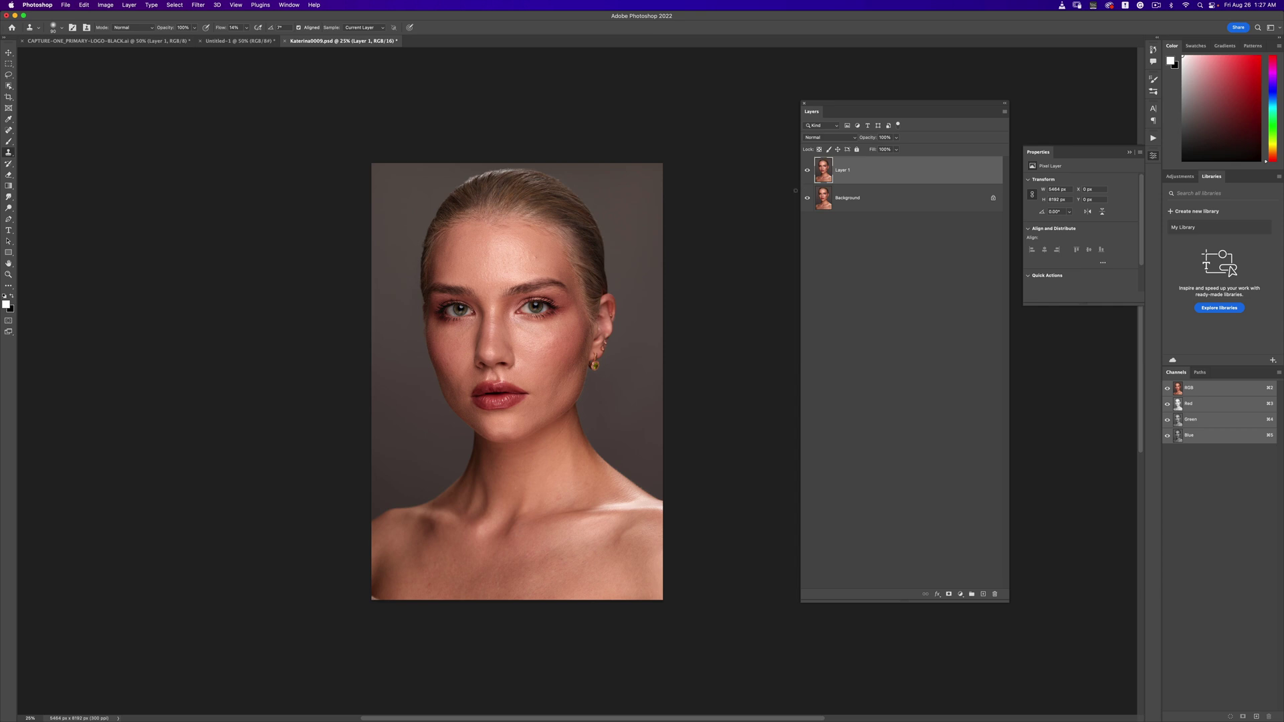
click(806, 171)
click(807, 171)
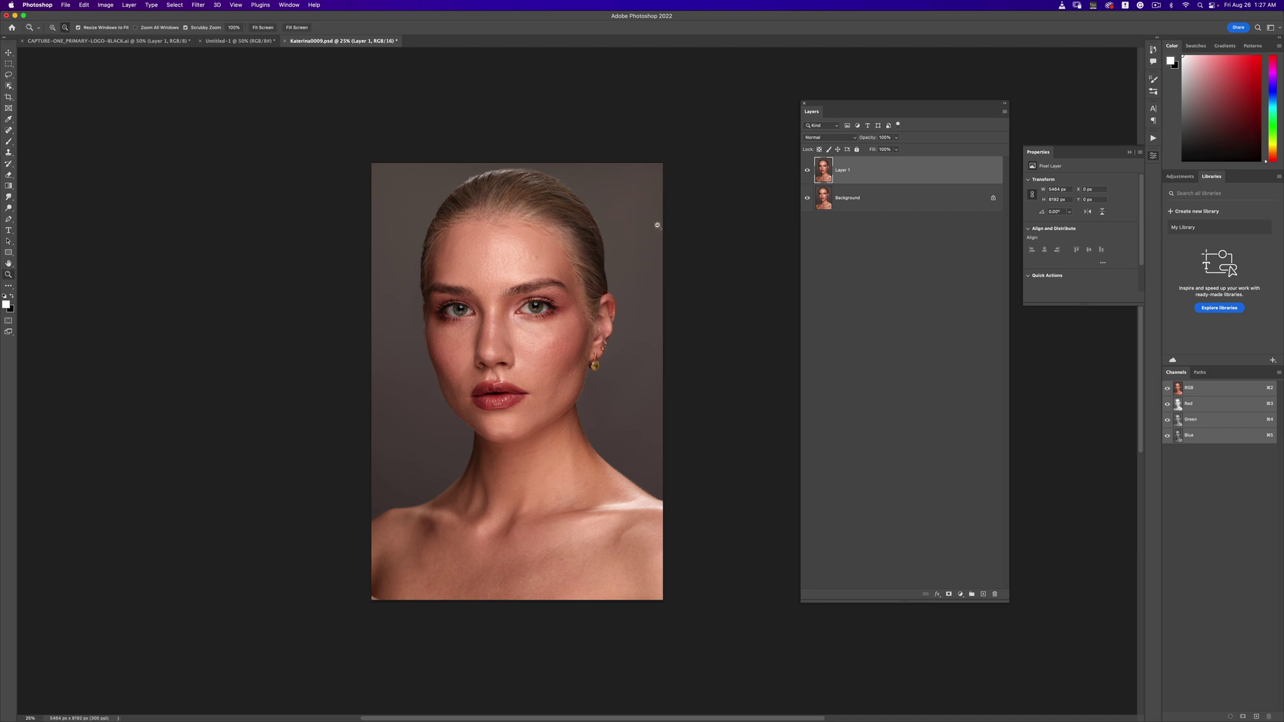
scroll(651, 222, up, 3)
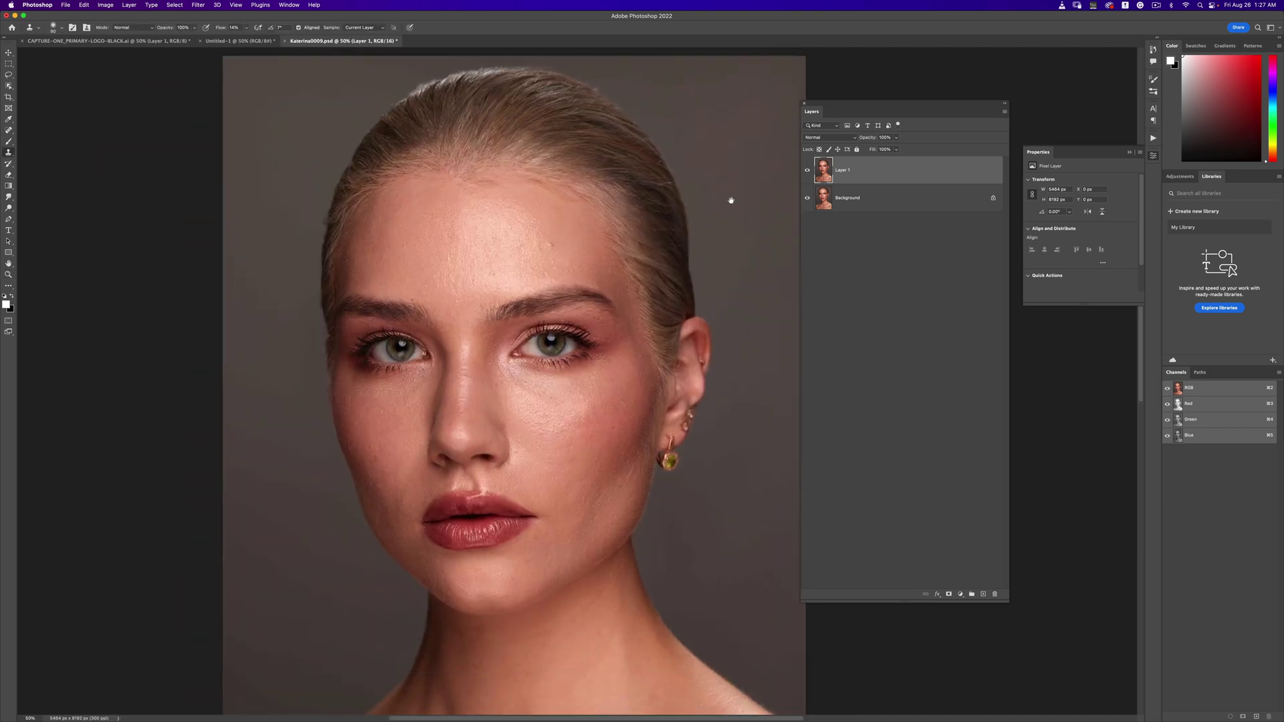
click(807, 171)
click(807, 171)
key(super+minus)
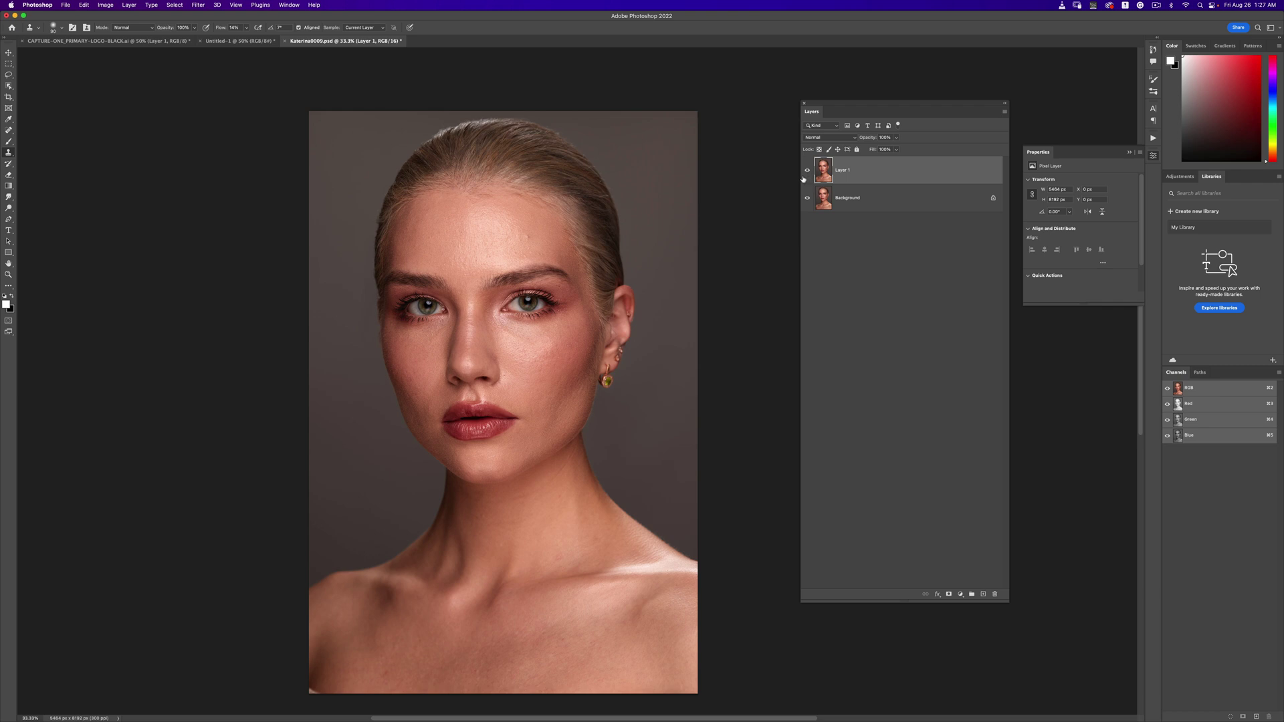
click(807, 171)
click(807, 172)
Open the Actions panel in Button Mode from the side panel strip
click(1153, 138)
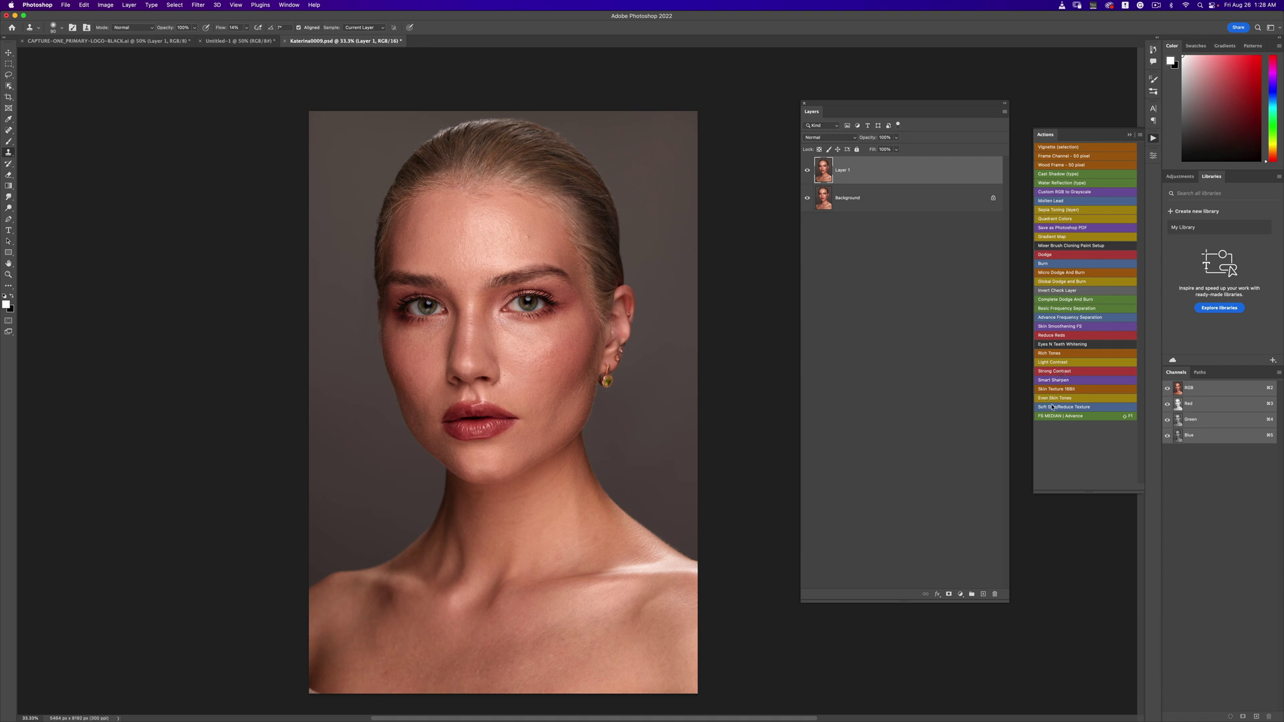
Run the Basic Frequency Separation action, accept its Gaussian Blur, and select the Low FS Layer
click(1048, 311)
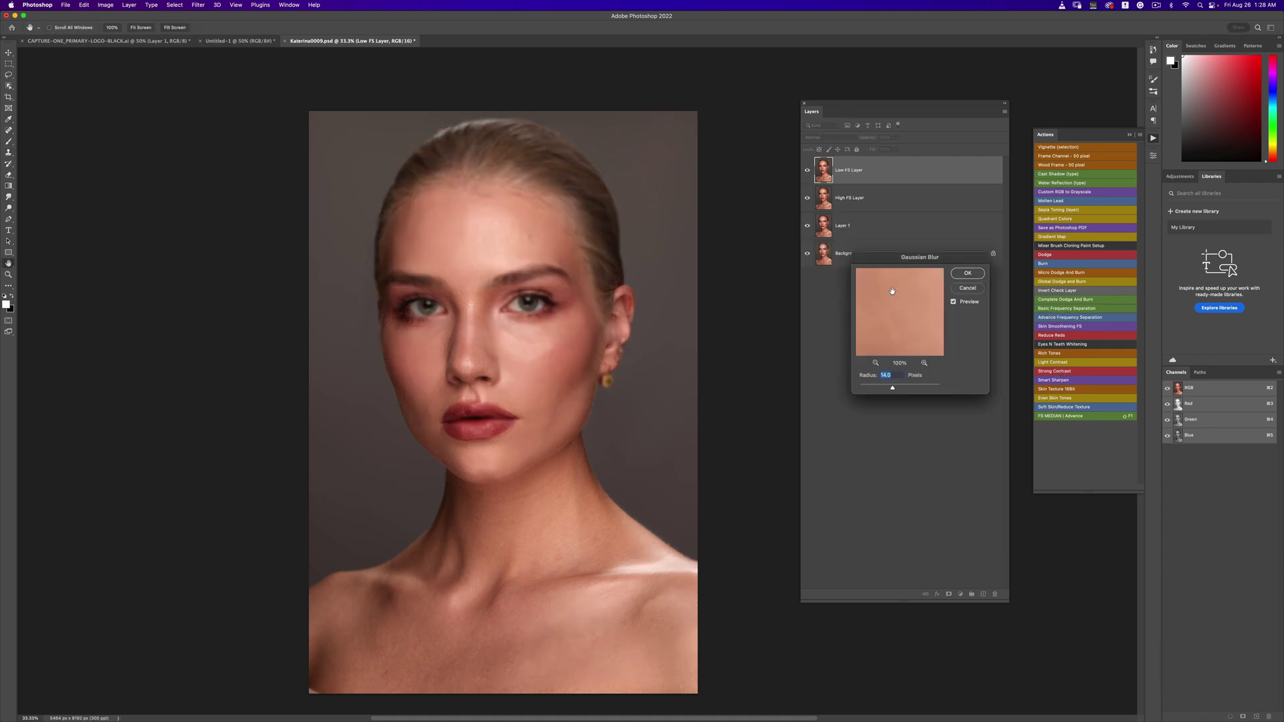
click(961, 273)
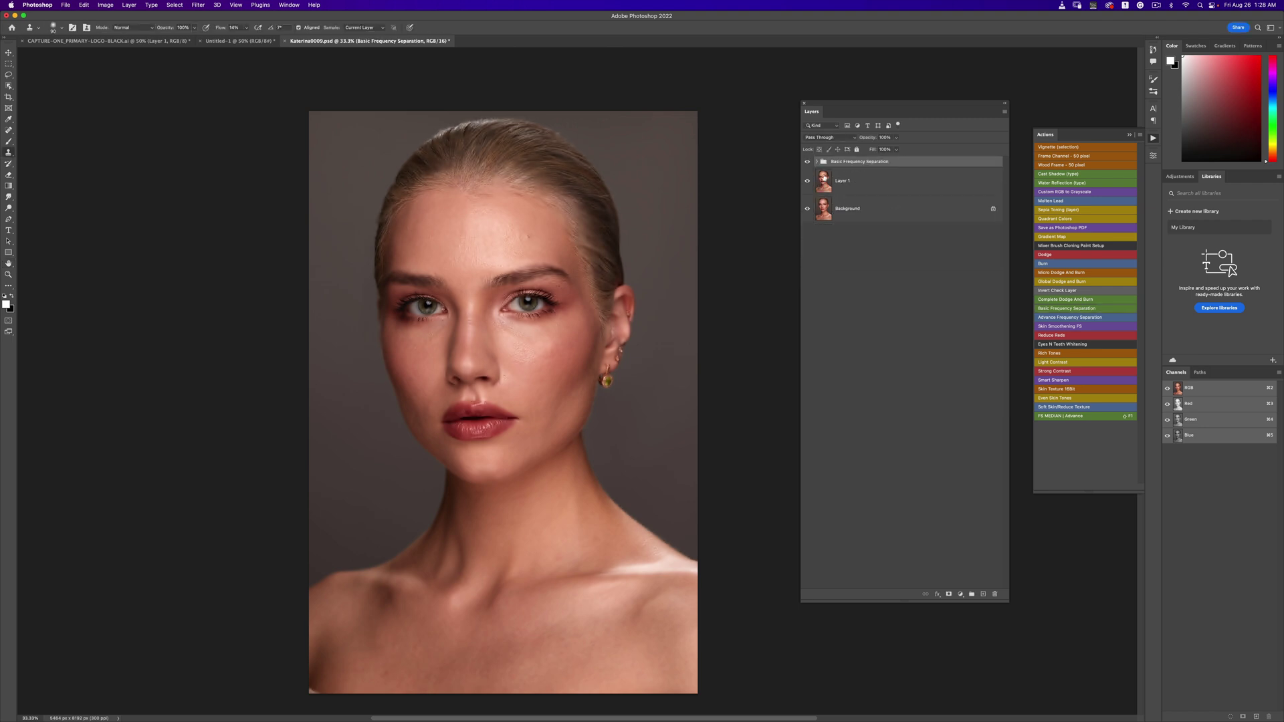
click(817, 161)
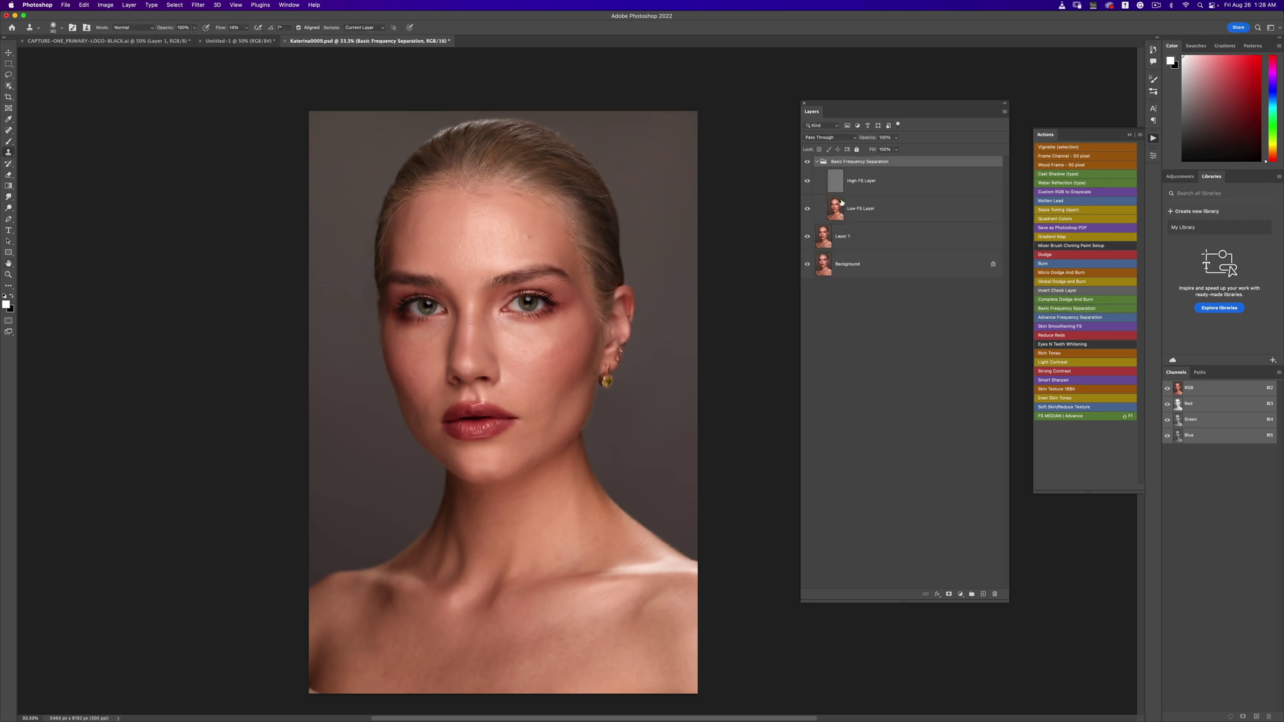
click(847, 215)
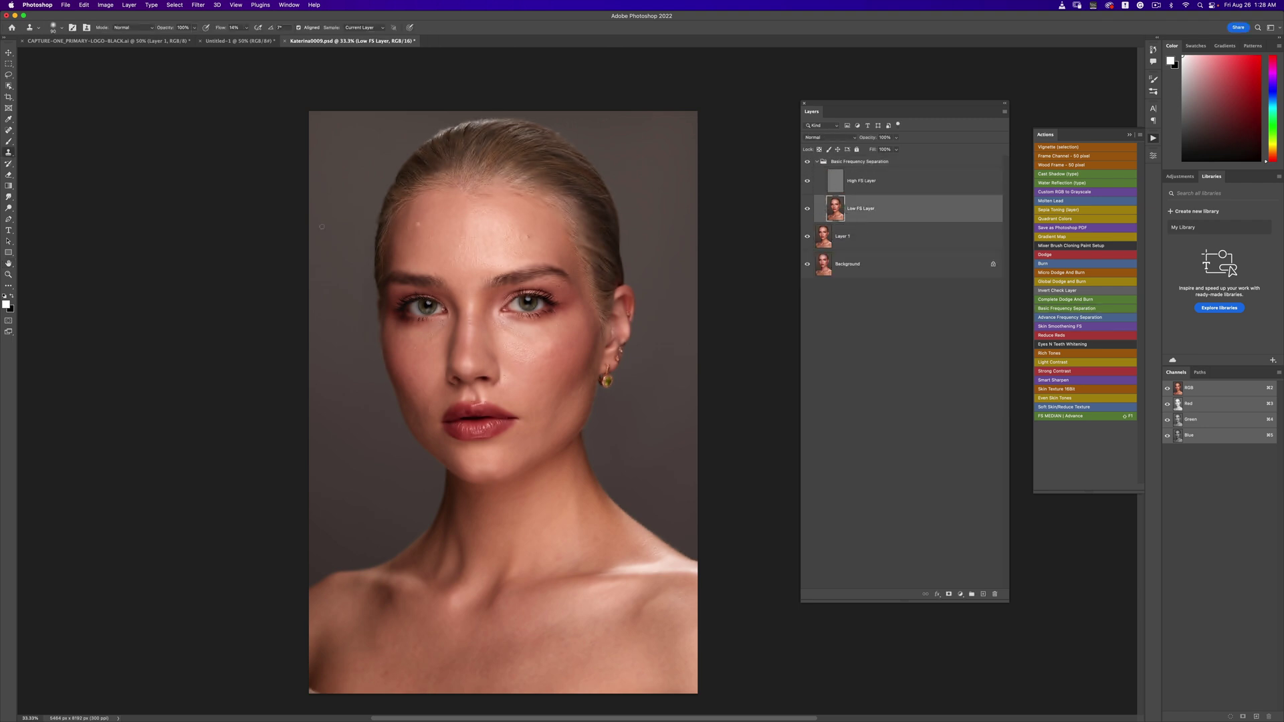
click(9, 75)
Lasso the backdrop around the model's head, neck and shoulders on the Low FS Layer
click(40, 75)
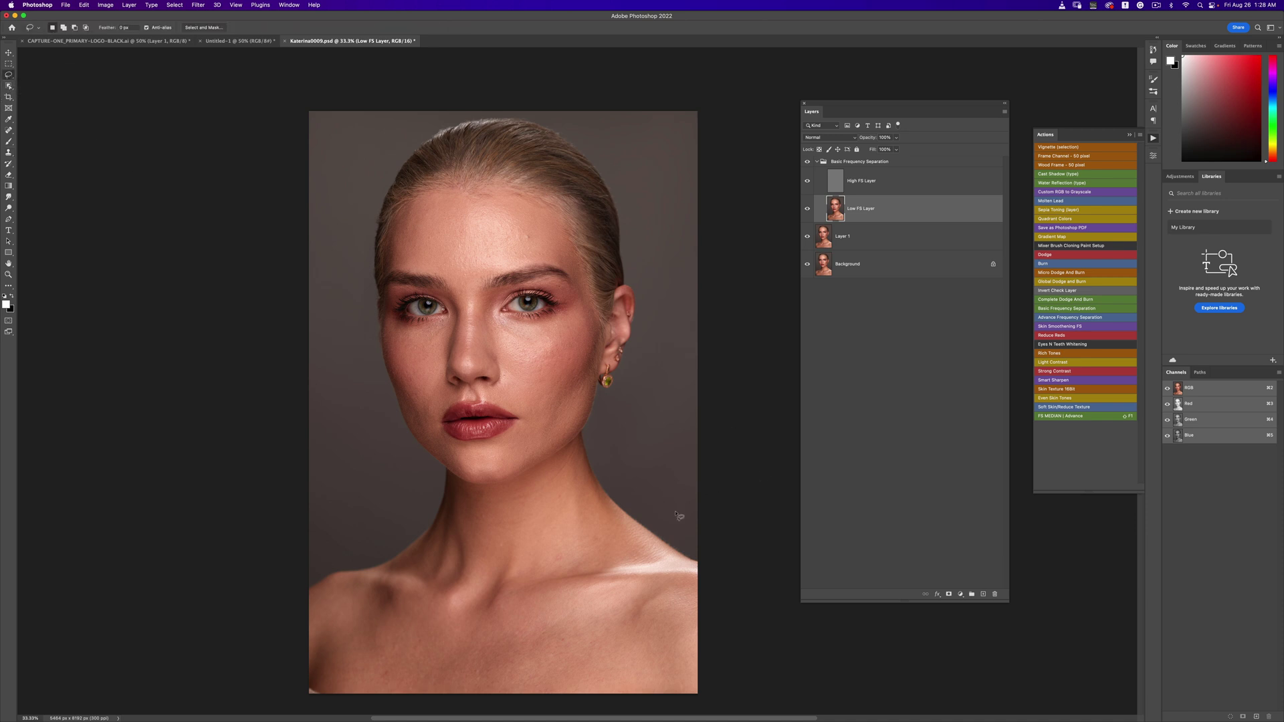
mouse_move(696, 554)
mouse_down()
mouse_move(615, 481)
mouse_move(599, 438)
mouse_move(644, 317)
mouse_move(613, 191)
mouse_move(573, 133)
mouse_move(534, 112)
mouse_move(476, 115)
mouse_move(420, 134)
mouse_move(369, 198)
mouse_move(361, 269)
mouse_move(382, 389)
mouse_move(432, 500)
mouse_move(389, 550)
mouse_move(275, 590)
mouse_move(218, 462)
mouse_move(215, 177)
mouse_move(280, 45)
mouse_move(705, 9)
mouse_move(881, 116)
mouse_move(854, 572)
mouse_up()
Duplicate the selected background onto a new layer and apply a 108.9-pixel Gaussian Blur
key(super+j)
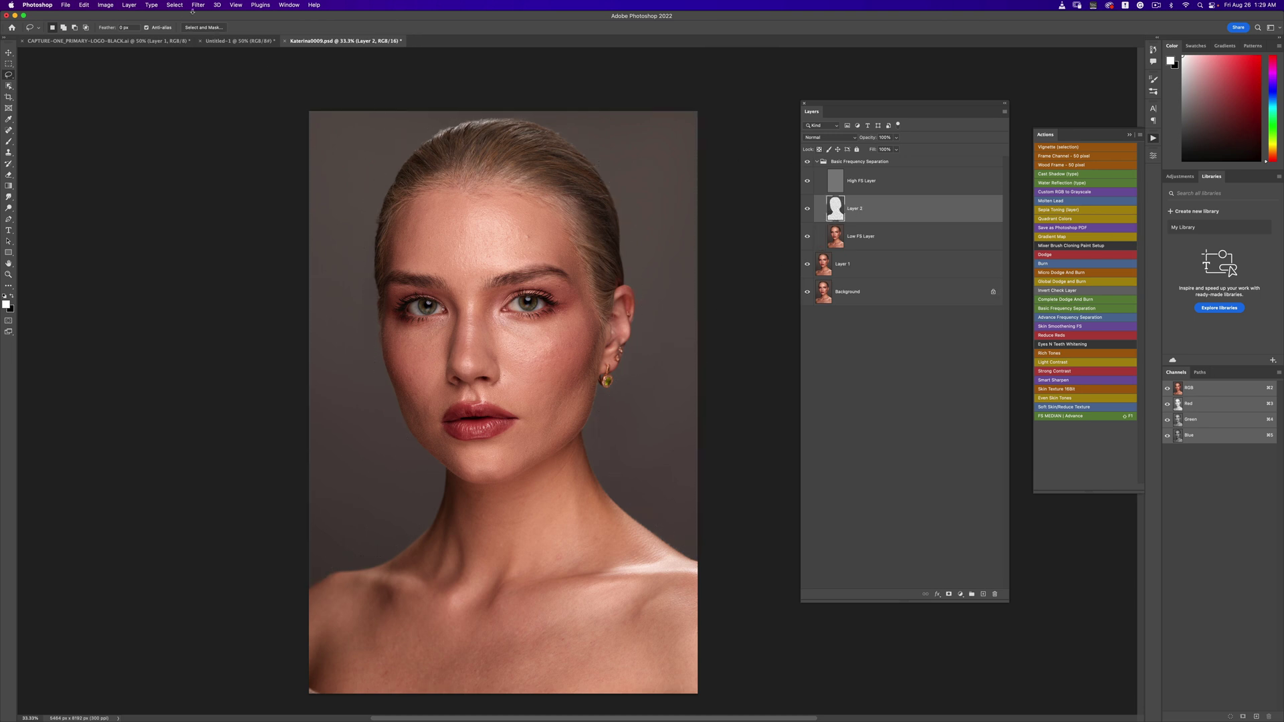
click(192, 3)
mouse_move(220, 115)
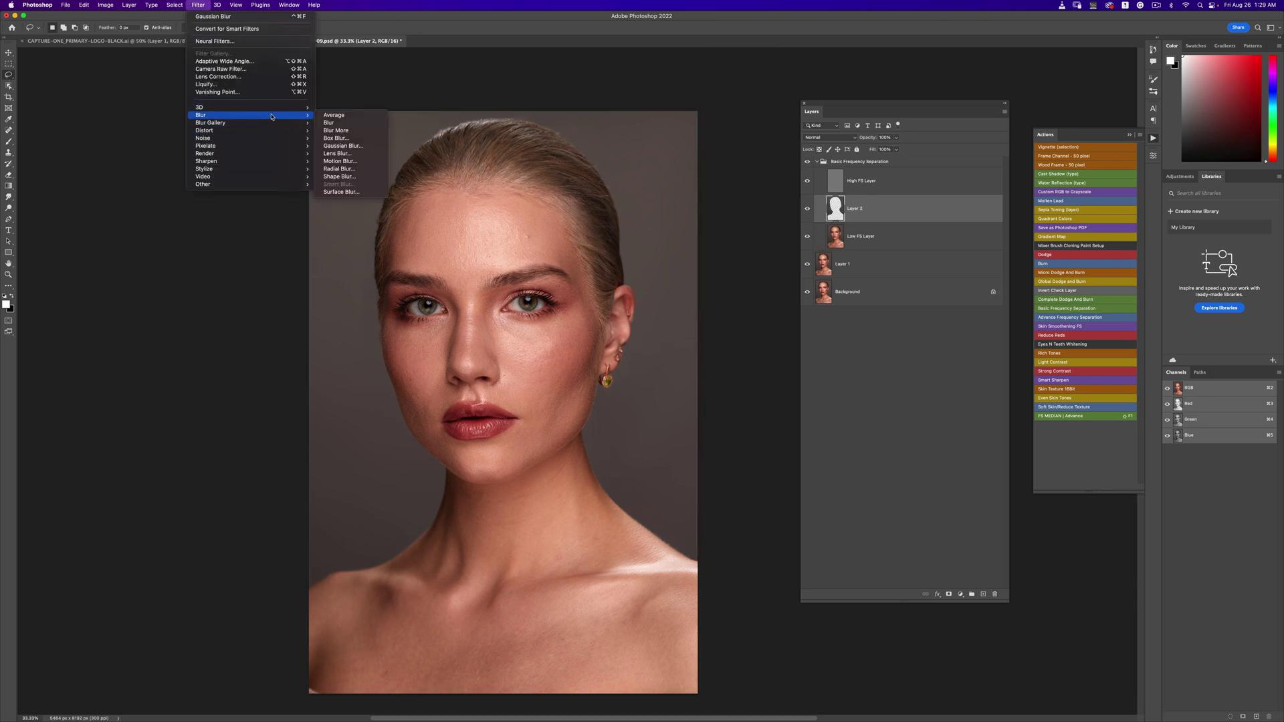
click(332, 148)
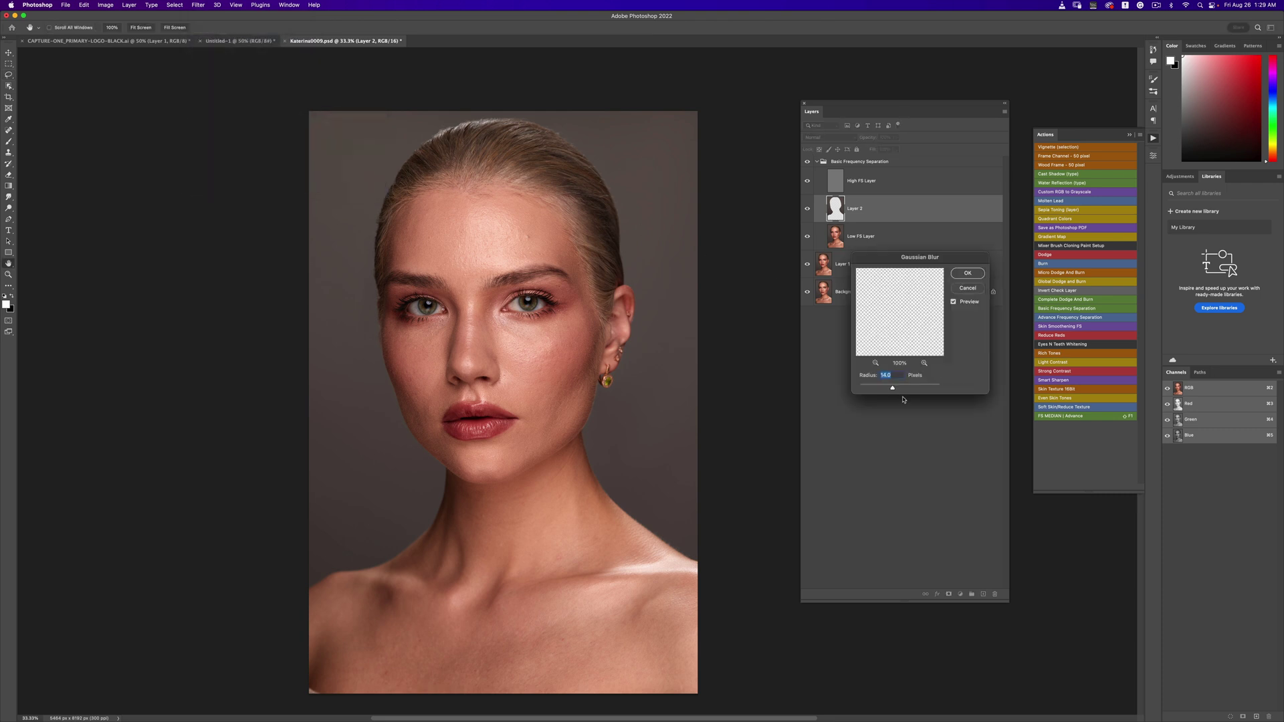
drag(891, 388, 912, 390)
key(Return)
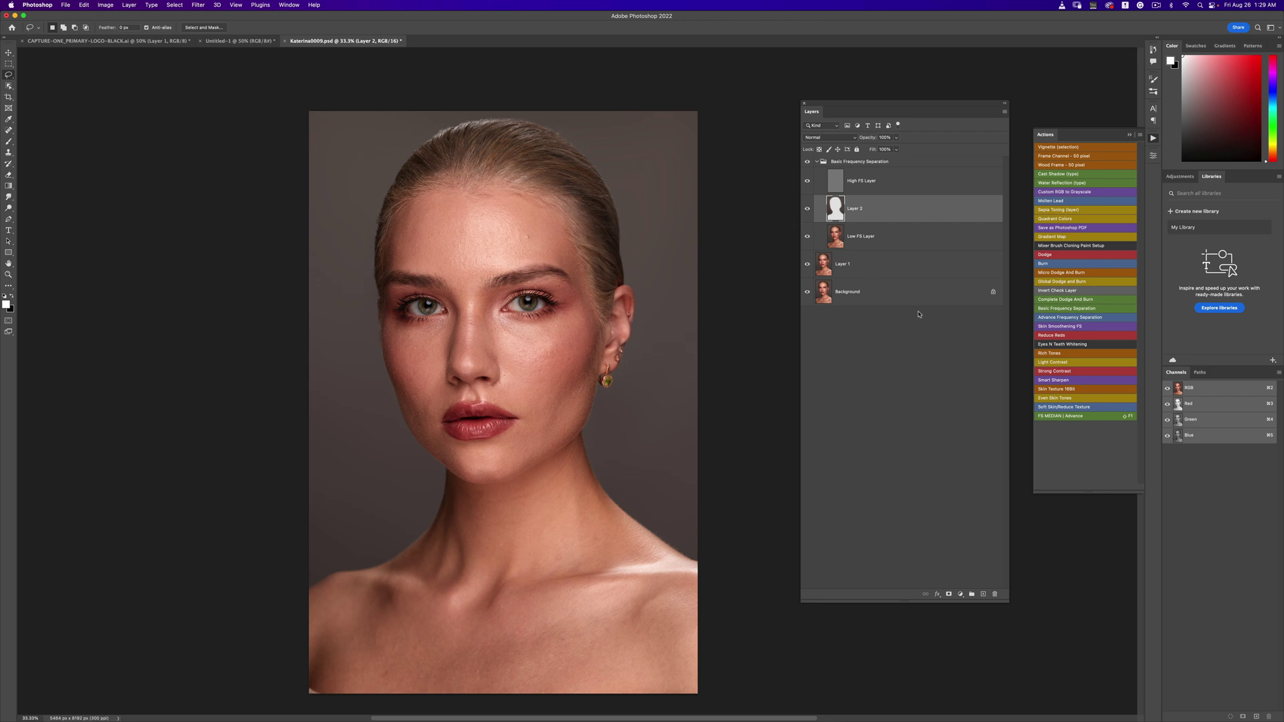
Add a layer mask and paint black with a 600 px brush over the jaw, shoulder and head
click(949, 595)
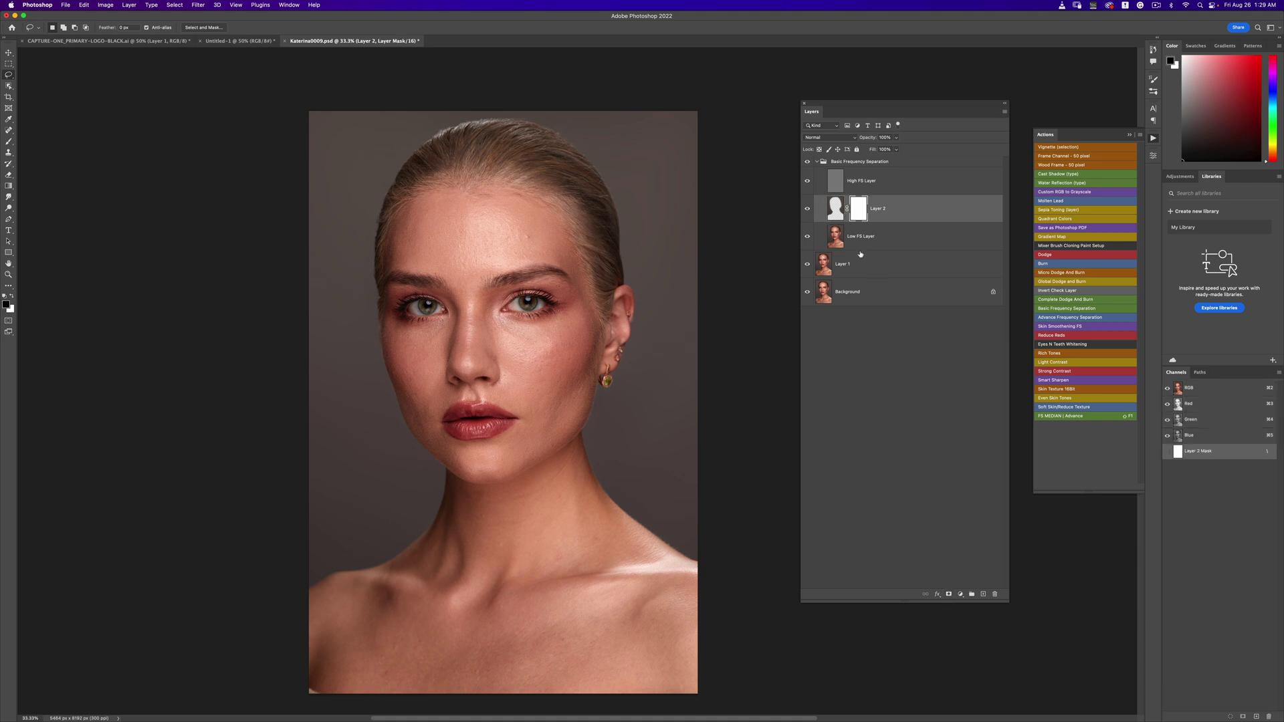
click(14, 142)
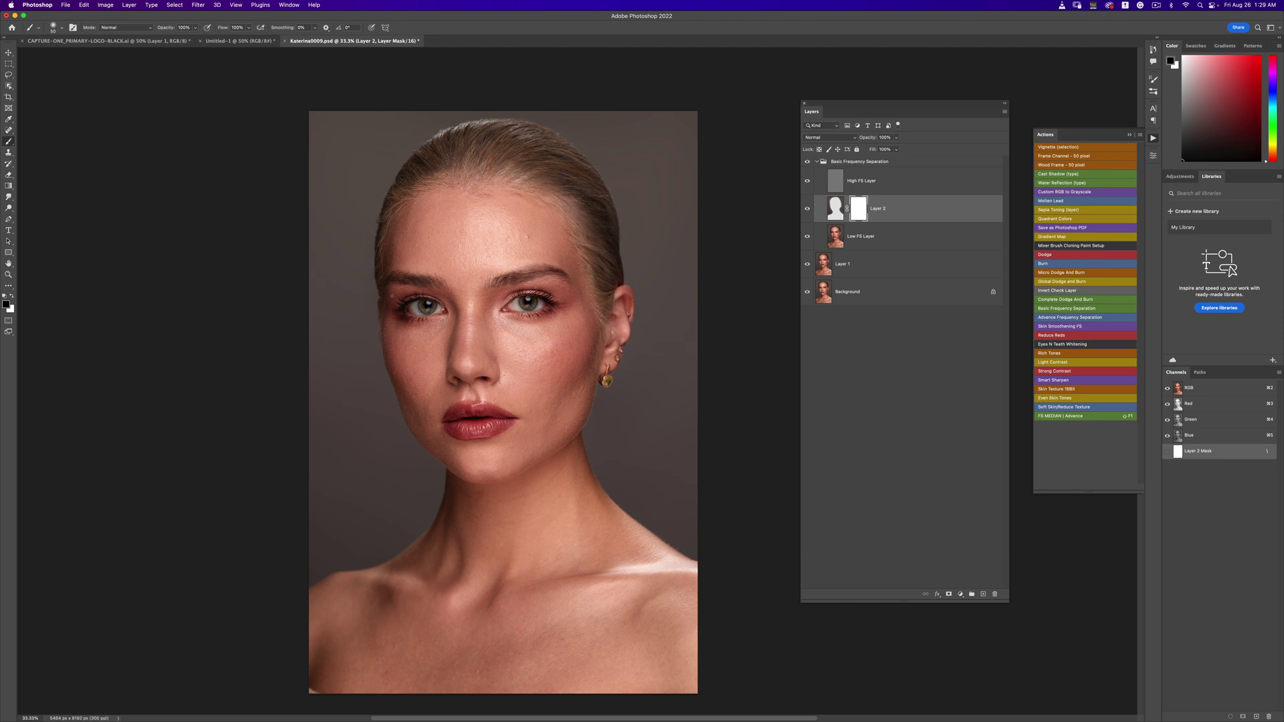
key(bracketright)
key(bracketright)
key(bracketright)
key(bracketright)
key(bracketright)
key(bracketright)
key(bracketright)
key(bracketright)
key(bracketright)
drag(441, 439, 476, 468)
mouse_move(620, 565)
mouse_down()
mouse_move(654, 566)
mouse_move(625, 565)
mouse_move(644, 557)
mouse_up()
drag(508, 133, 596, 268)
key(bracketright)
key(bracketright)
key(bracketright)
key(bracketright)
key(bracketright)
key(bracketright)
Reframe the portrait view and collapse the Basic Frequency Separation group
key(z)
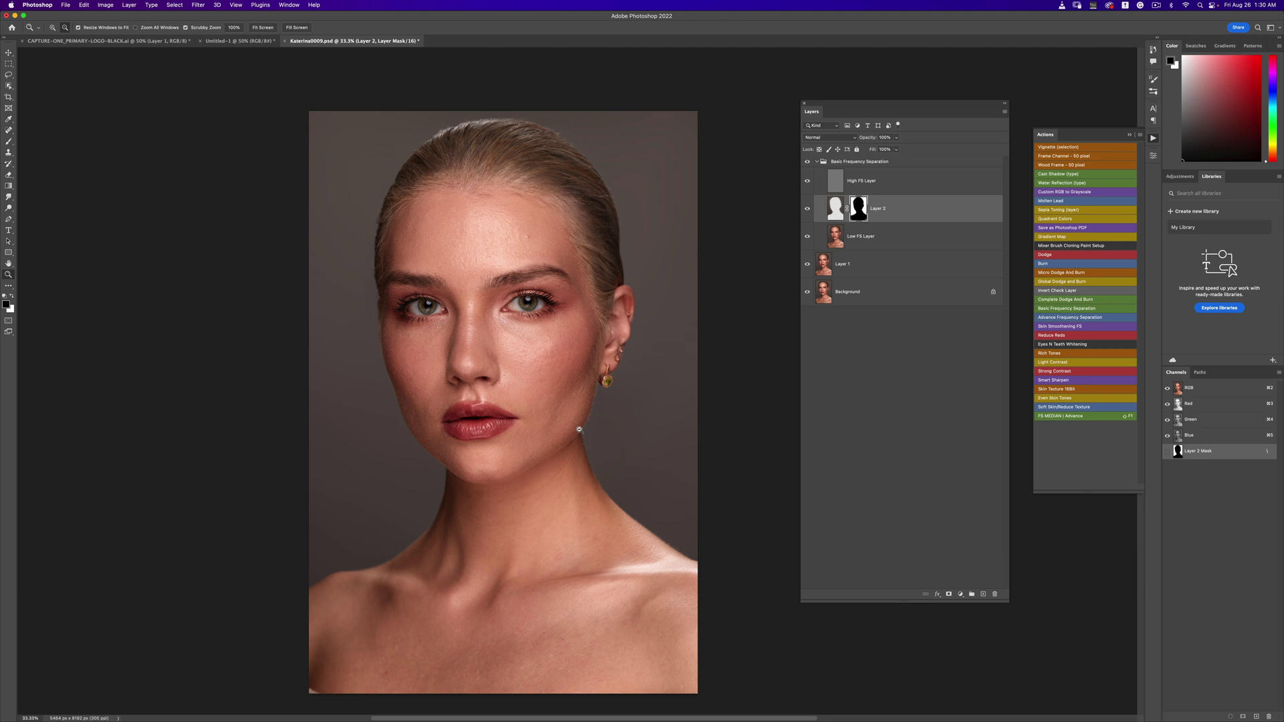
alt+click(583, 437)
click(582, 437)
key(b)
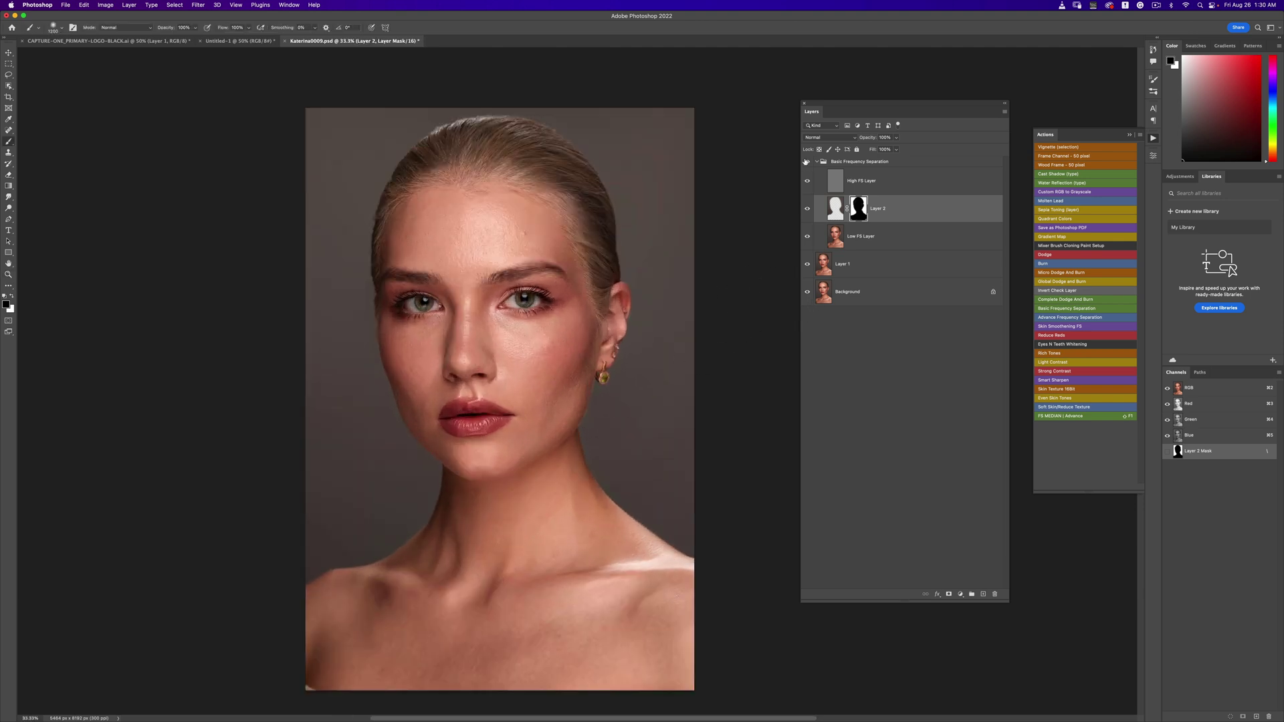
click(821, 163)
click(815, 162)
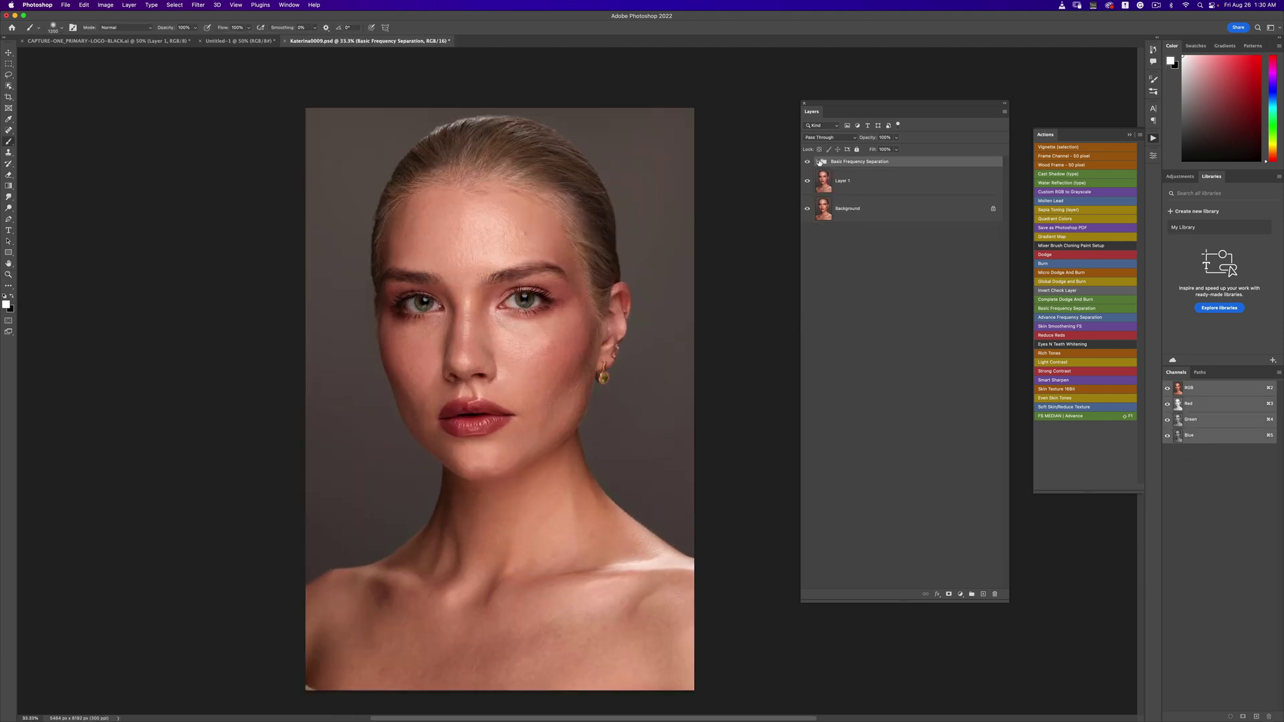
Toggle the retouching layers off and on to compare against the original photo
alt+click(807, 212)
alt+click(807, 212)
alt+click(807, 212)
alt+click(807, 212)
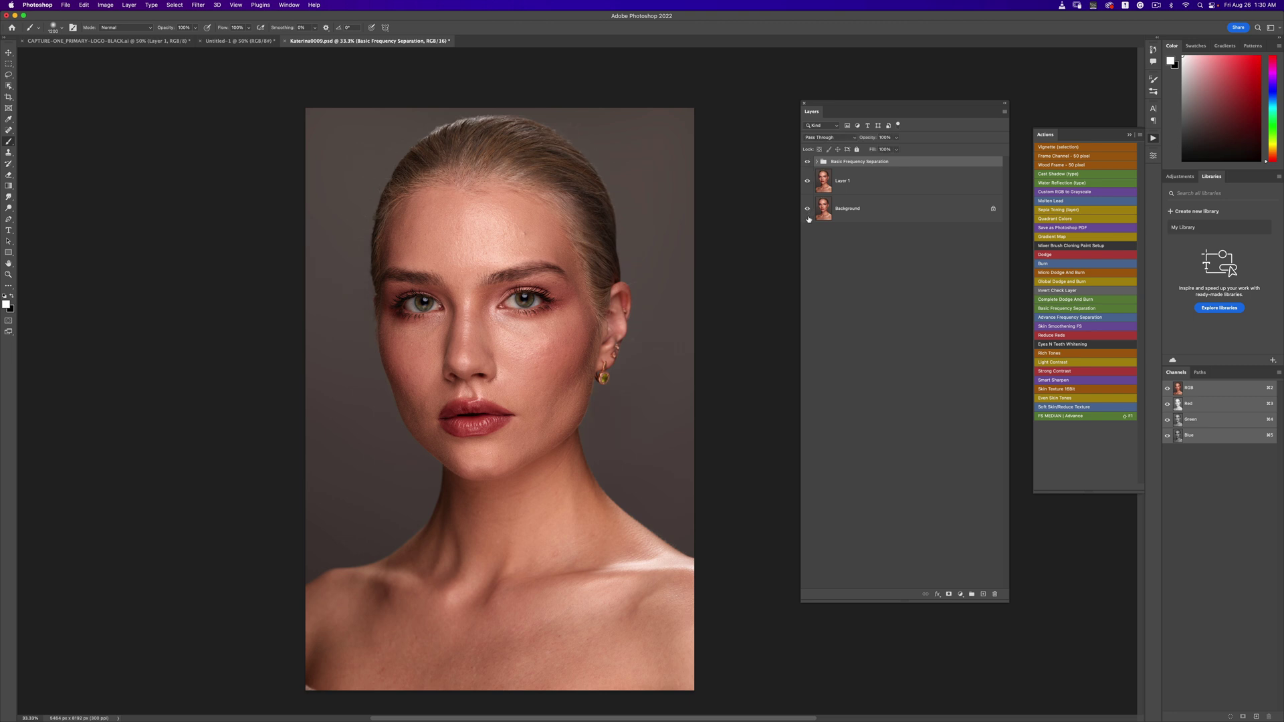